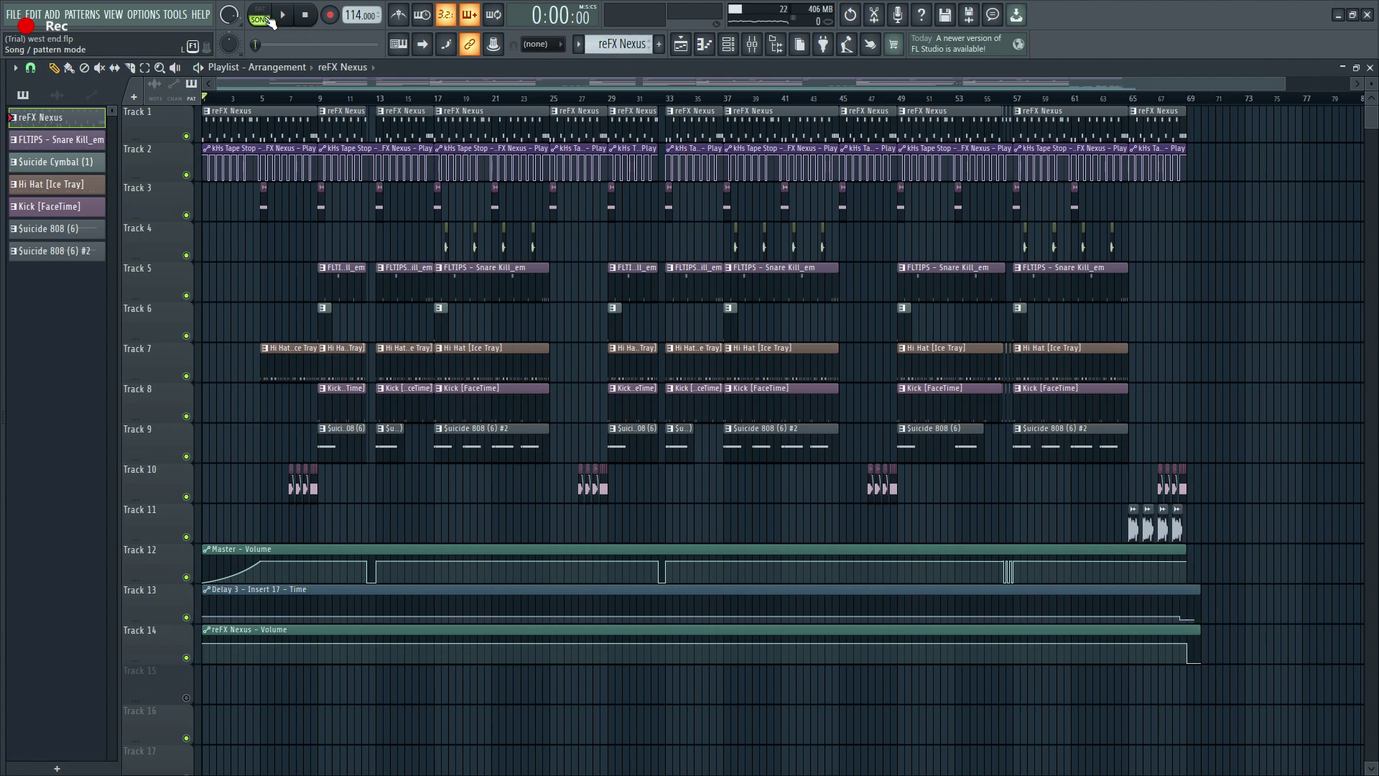
Step: Open the reFX Nexus melody in the piano roll and play its opening notes
click(706, 44)
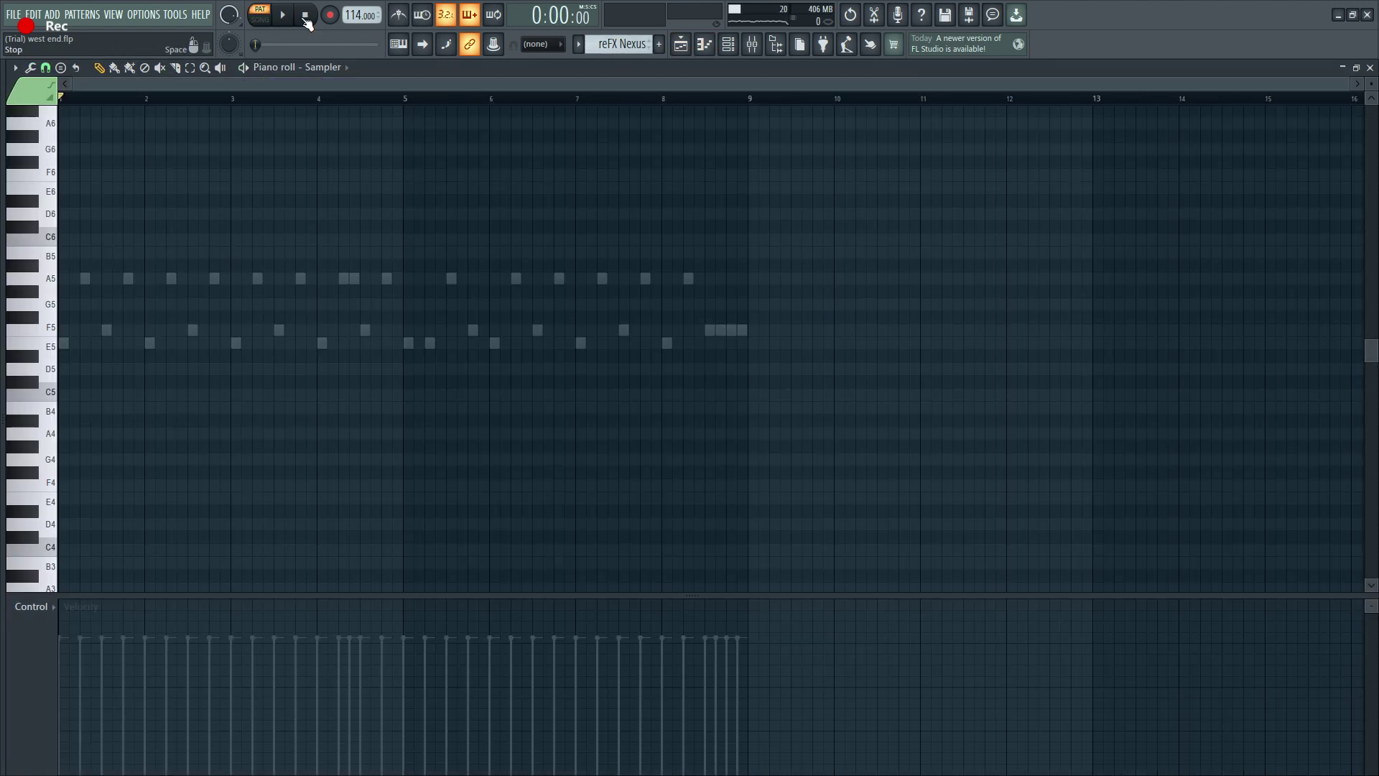
double_click(260, 281)
key(space)
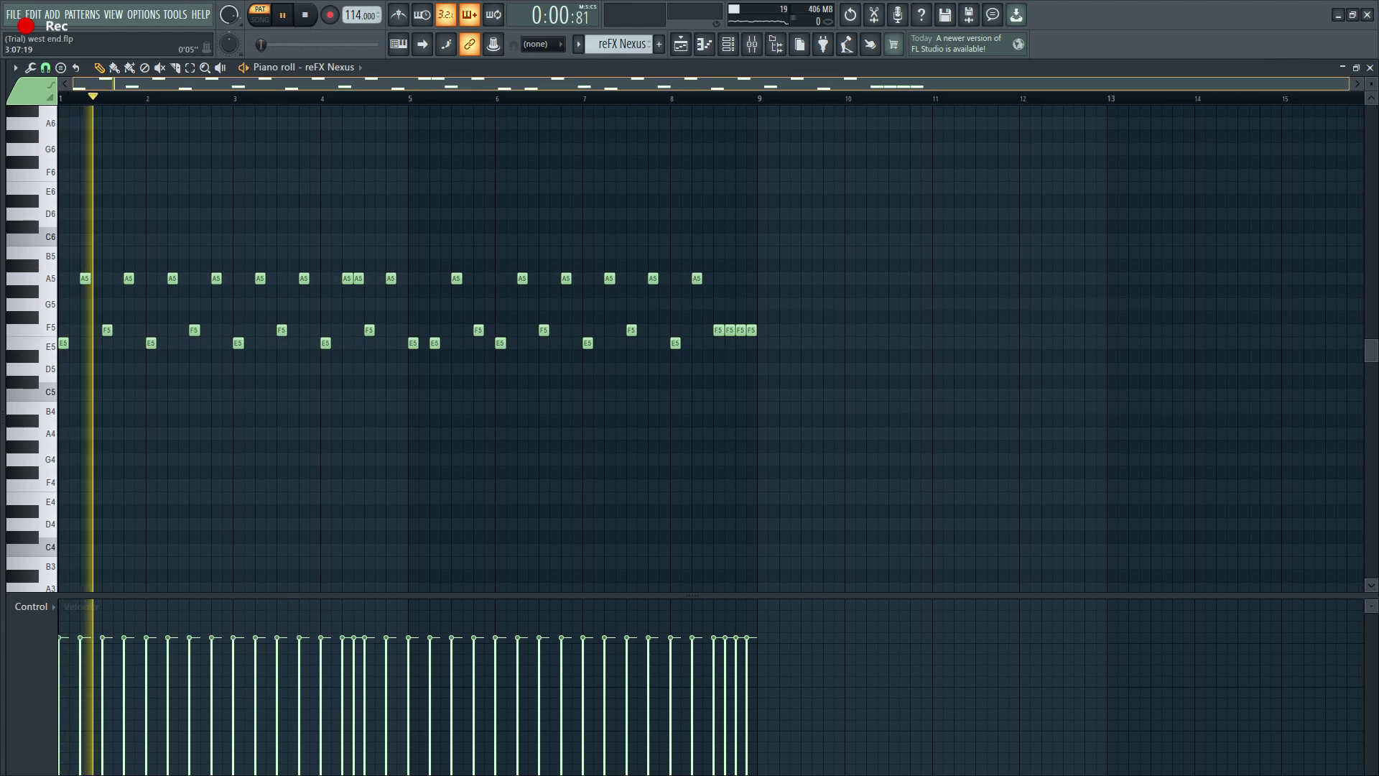
scroll(575, 81, up, 3)
key(space)
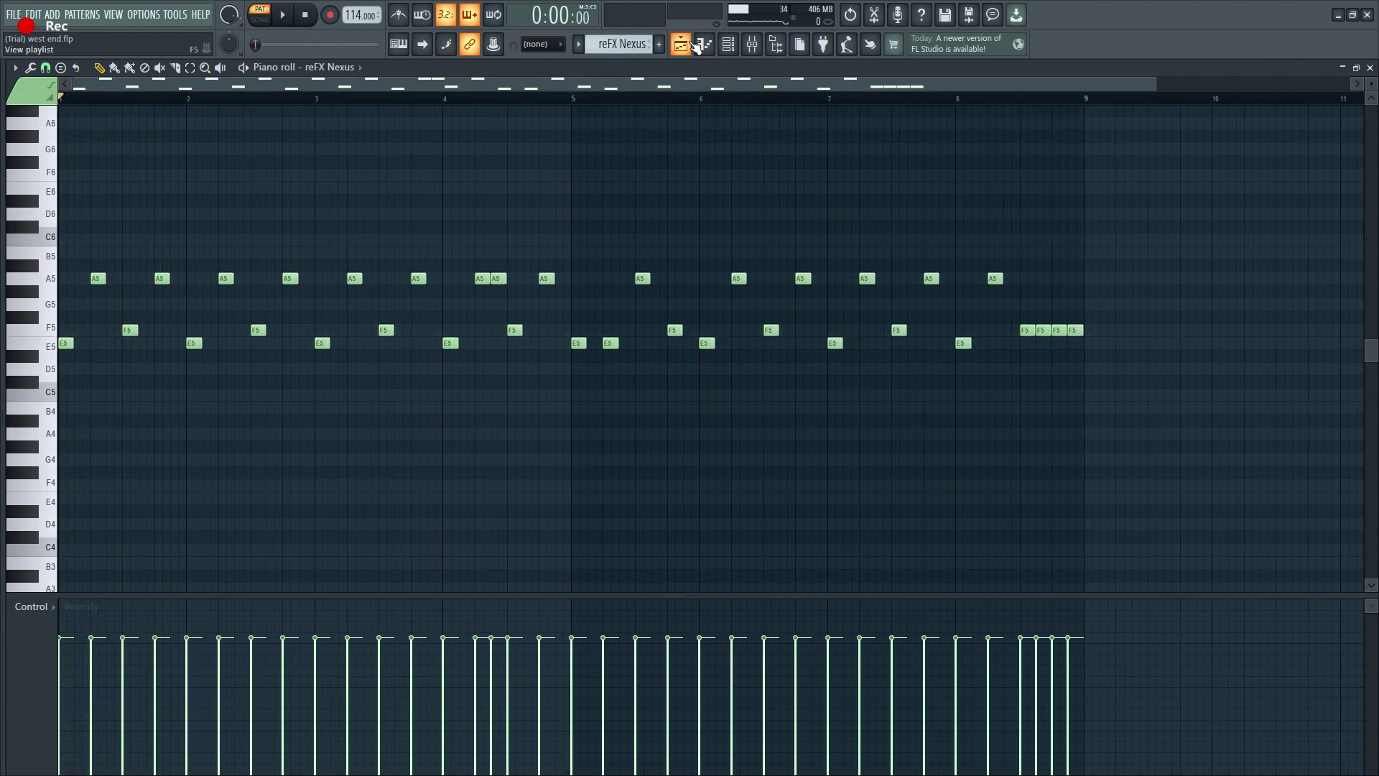
Step: Return to the playlist and mute Track 12, which holds the Master - Volume automation
click(686, 44)
click(186, 576)
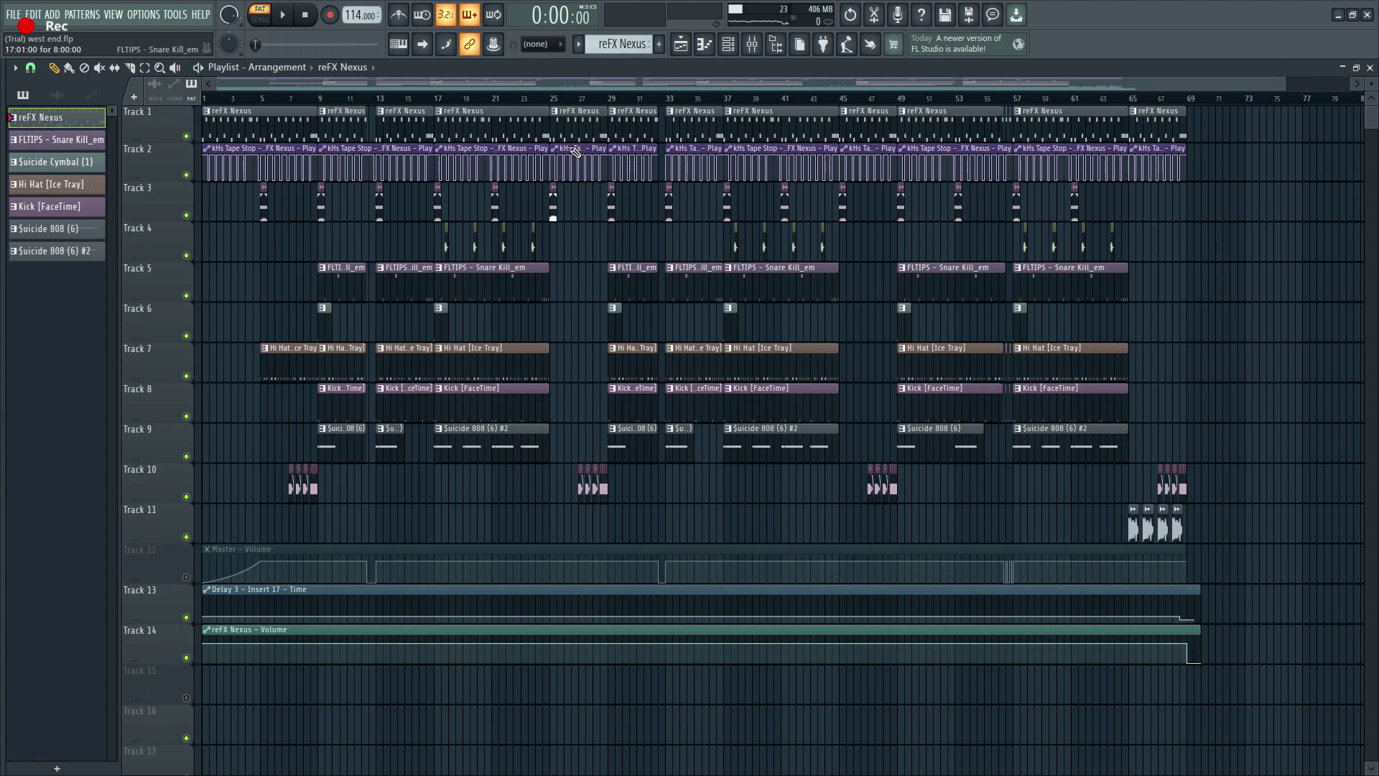
scroll(98, 298, up, 5)
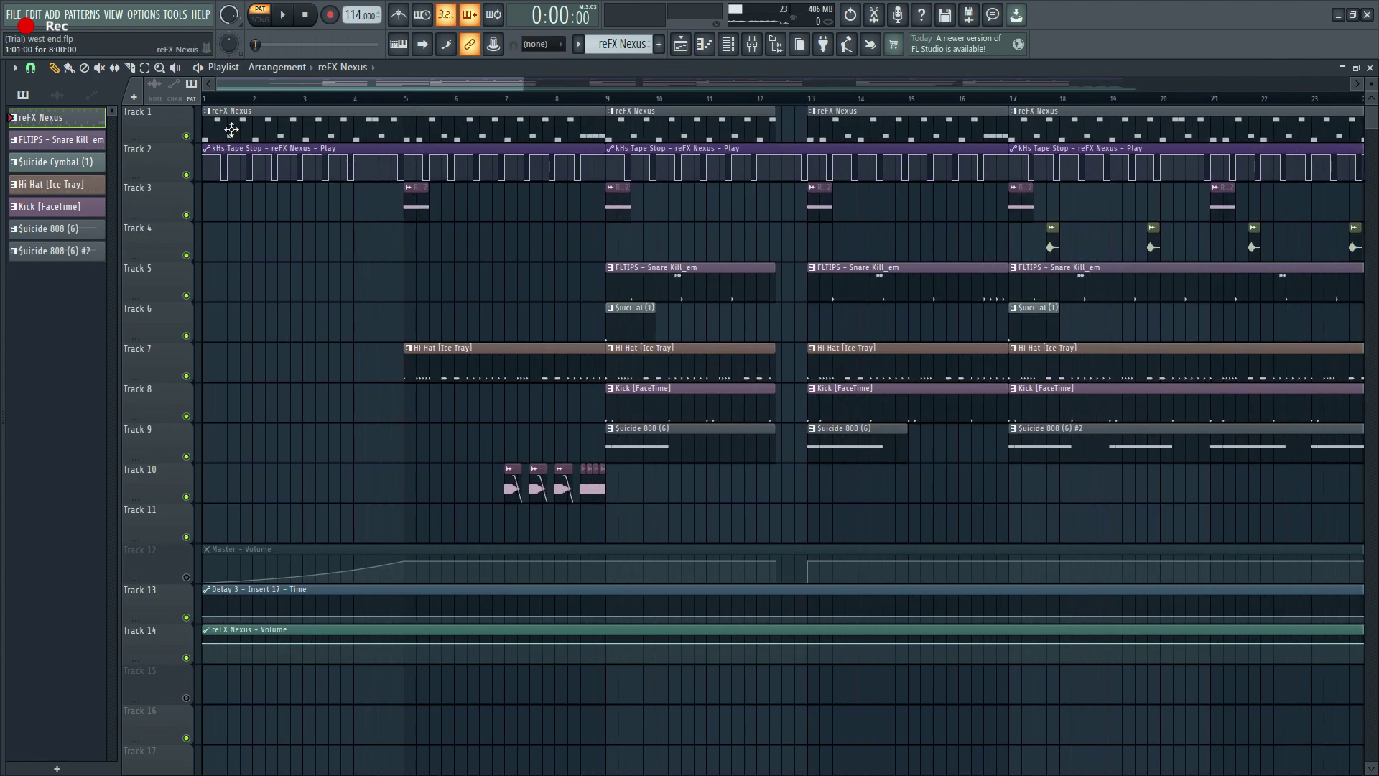
Step: Play the first reFX Nexus clip in the piano roll, stop it and go back to the playlist
double_click(227, 122)
scroll(251, 85, up, 1)
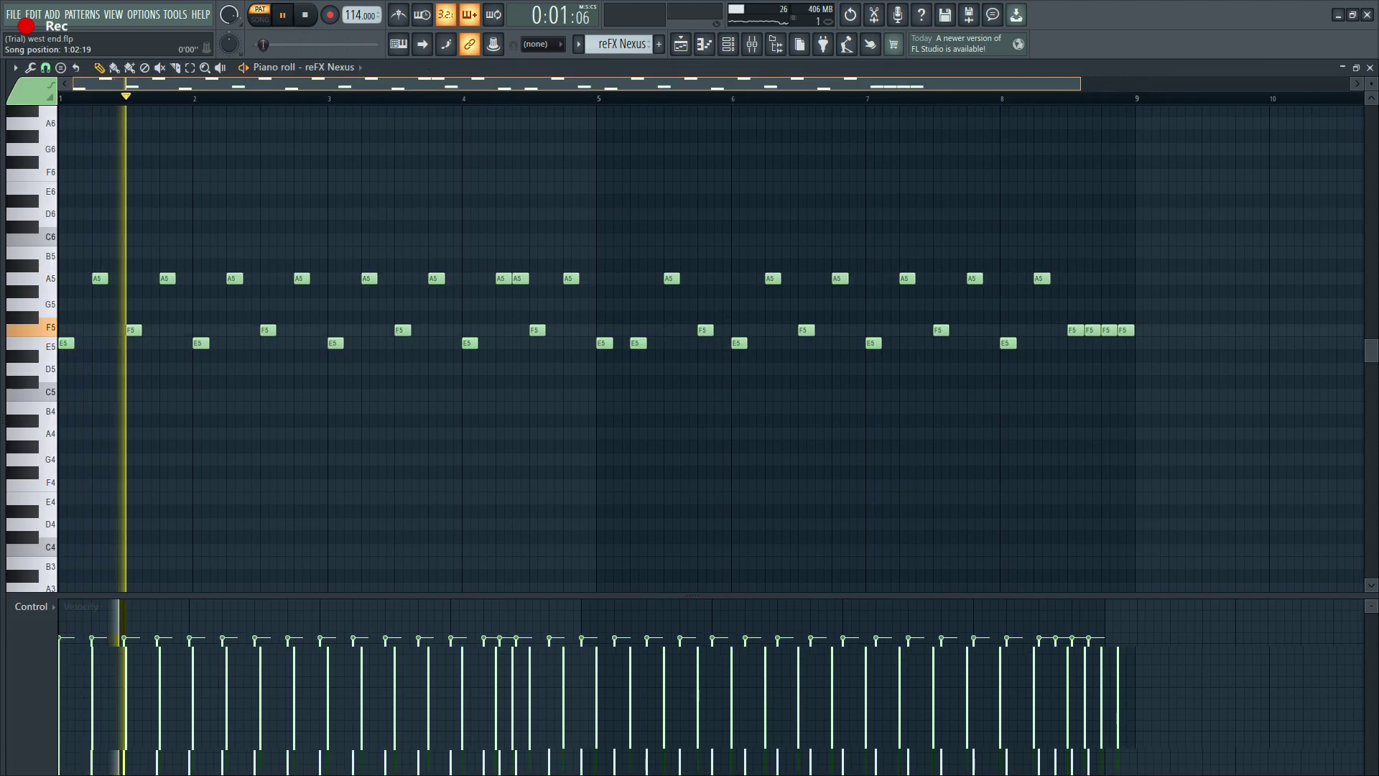
key(space)
key(F5)
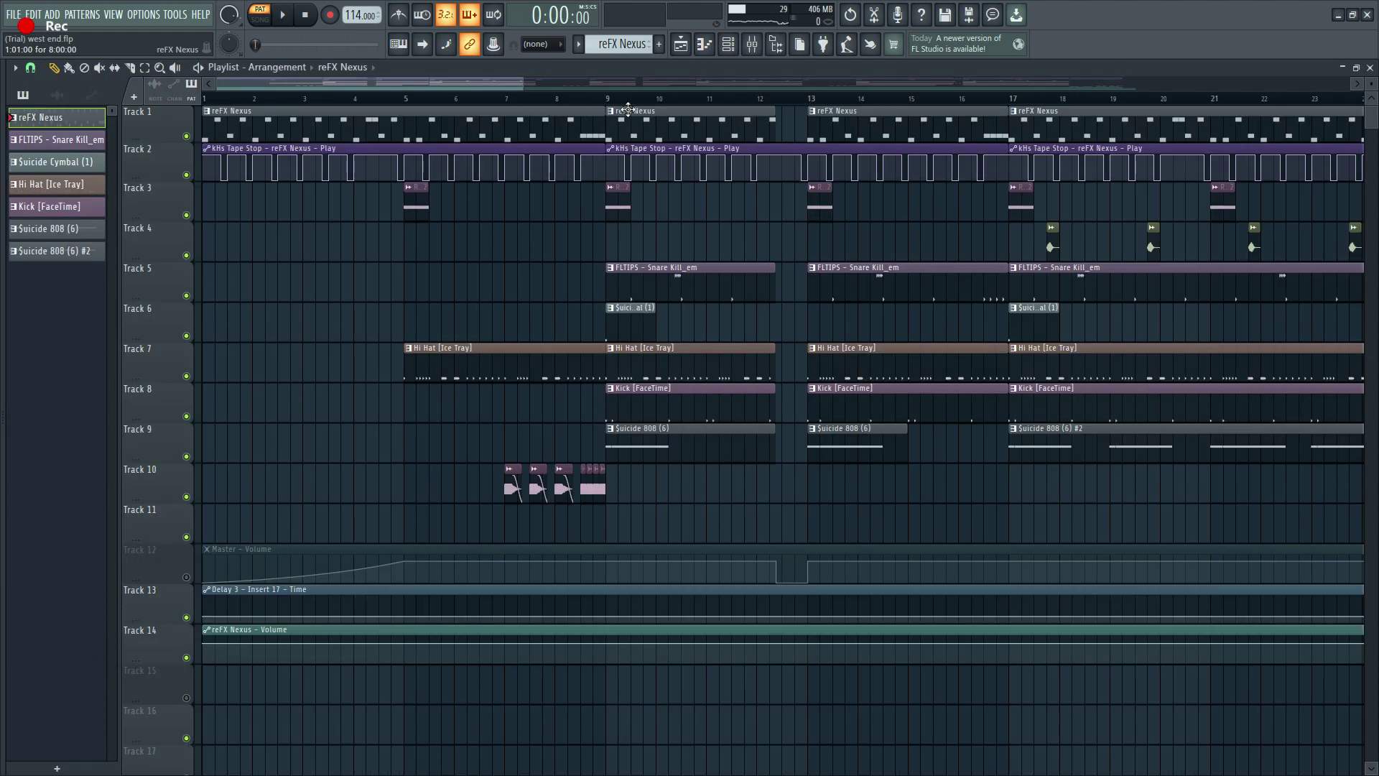
Step: Open the reFX Nexus clip at bar 9 in the piano roll and listen to it, toggling between song and pattern playback
double_click(614, 117)
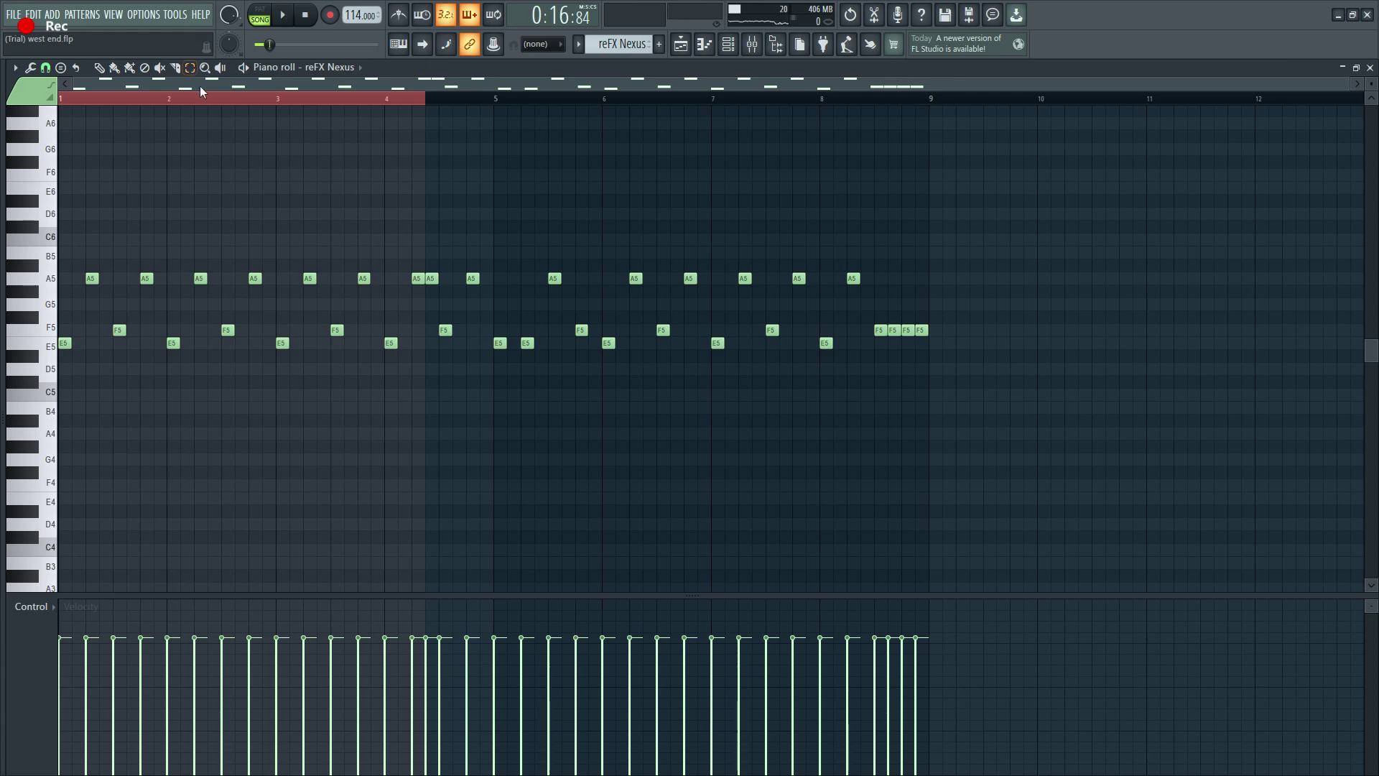
click(192, 101)
key(space)
key(space)
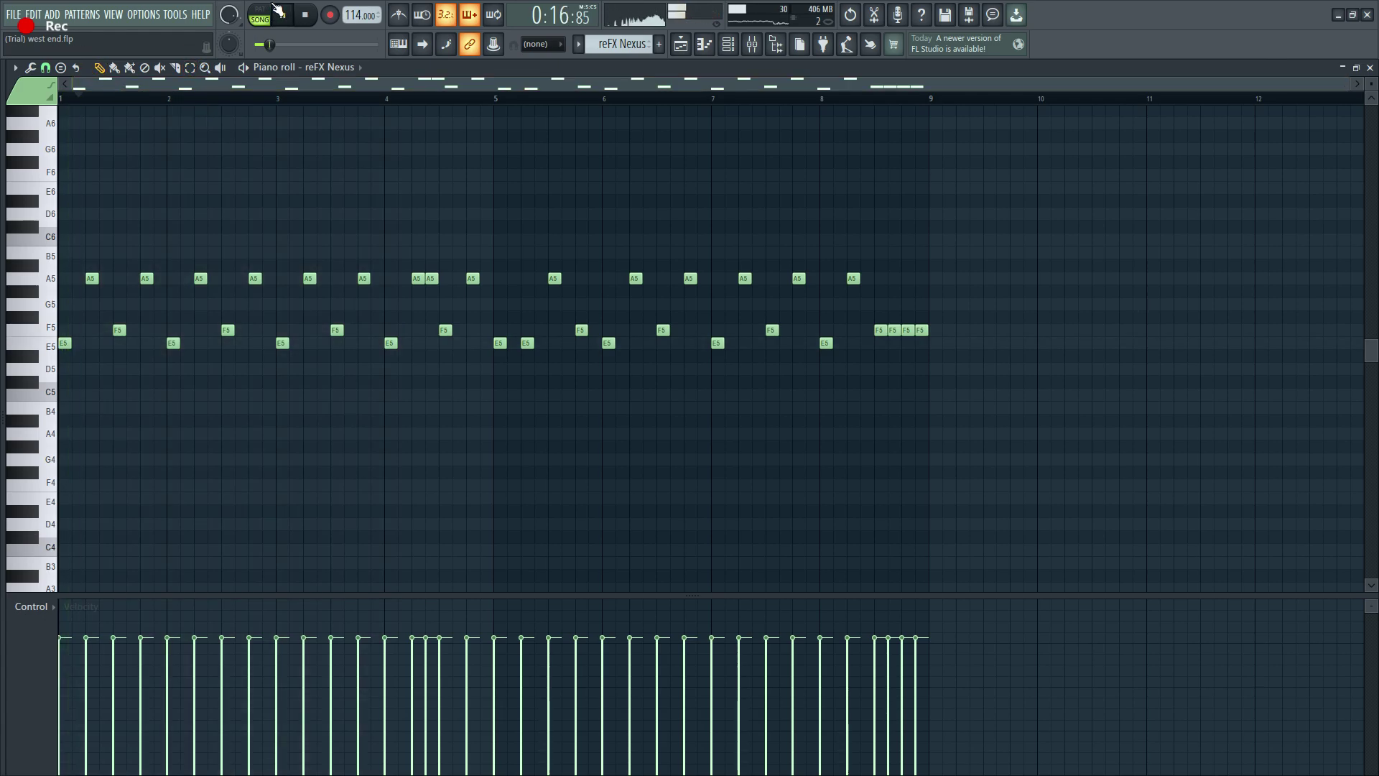
click(275, 9)
click(268, 8)
click(282, 16)
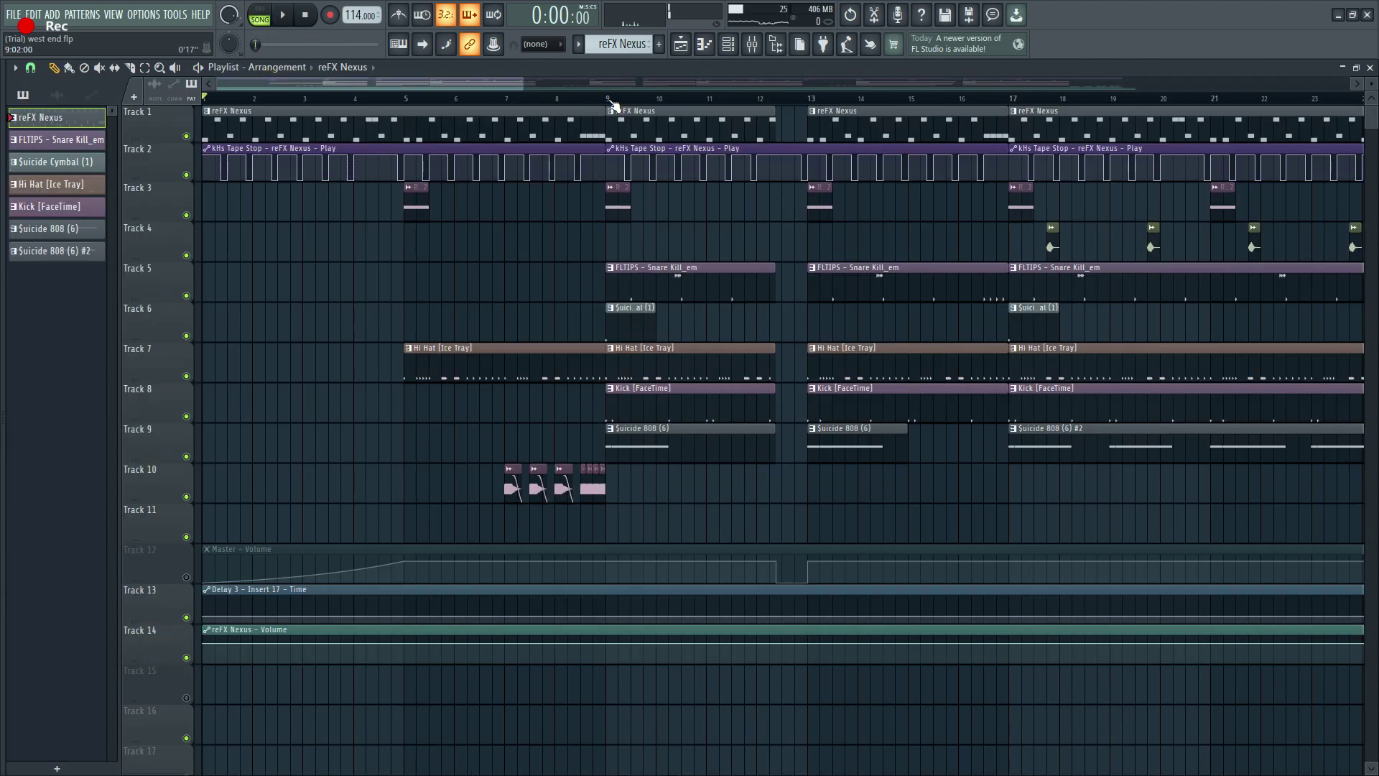
Step: Solo Tracks 1 and 2 to hear the melody with its Tape Stop automation, and re-enable all tracks
right_click(186, 136)
click(187, 176)
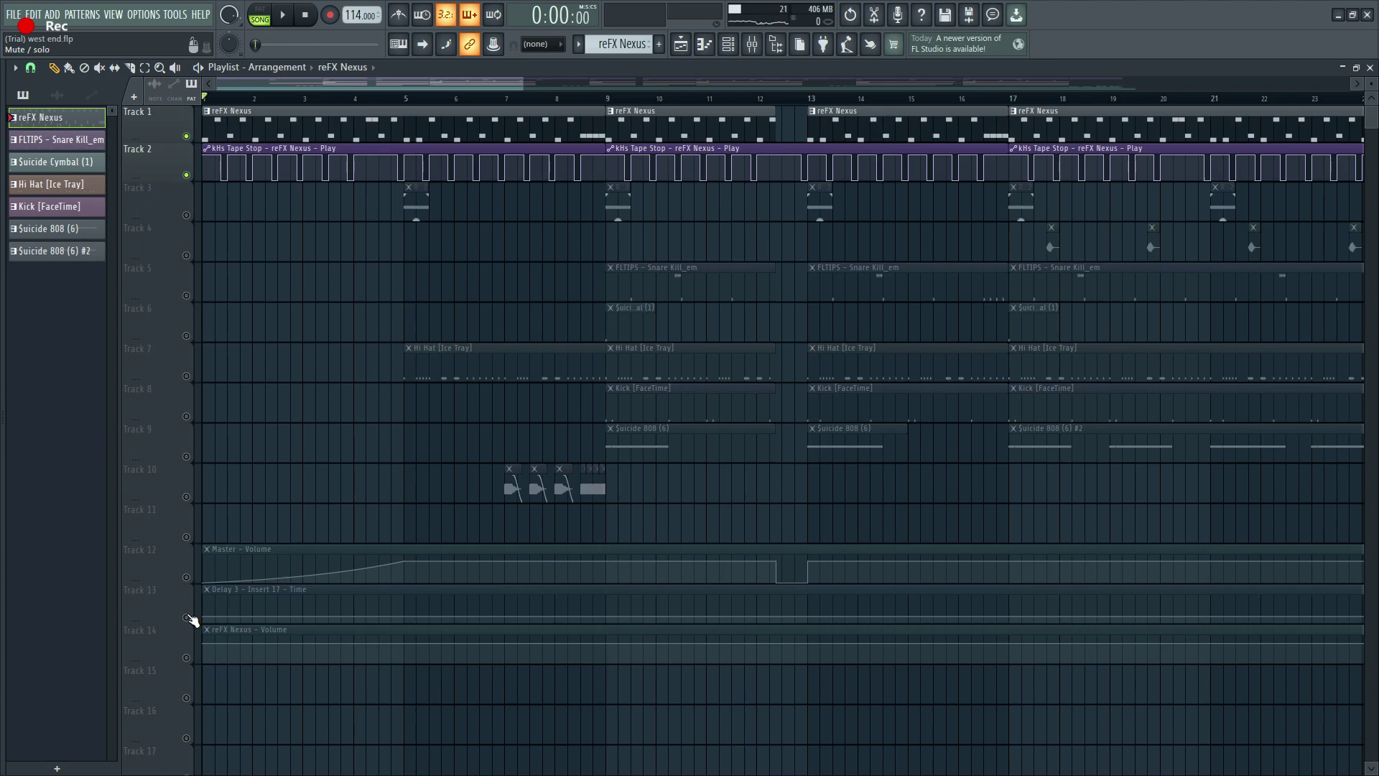
scroll(53, 602, up, 3)
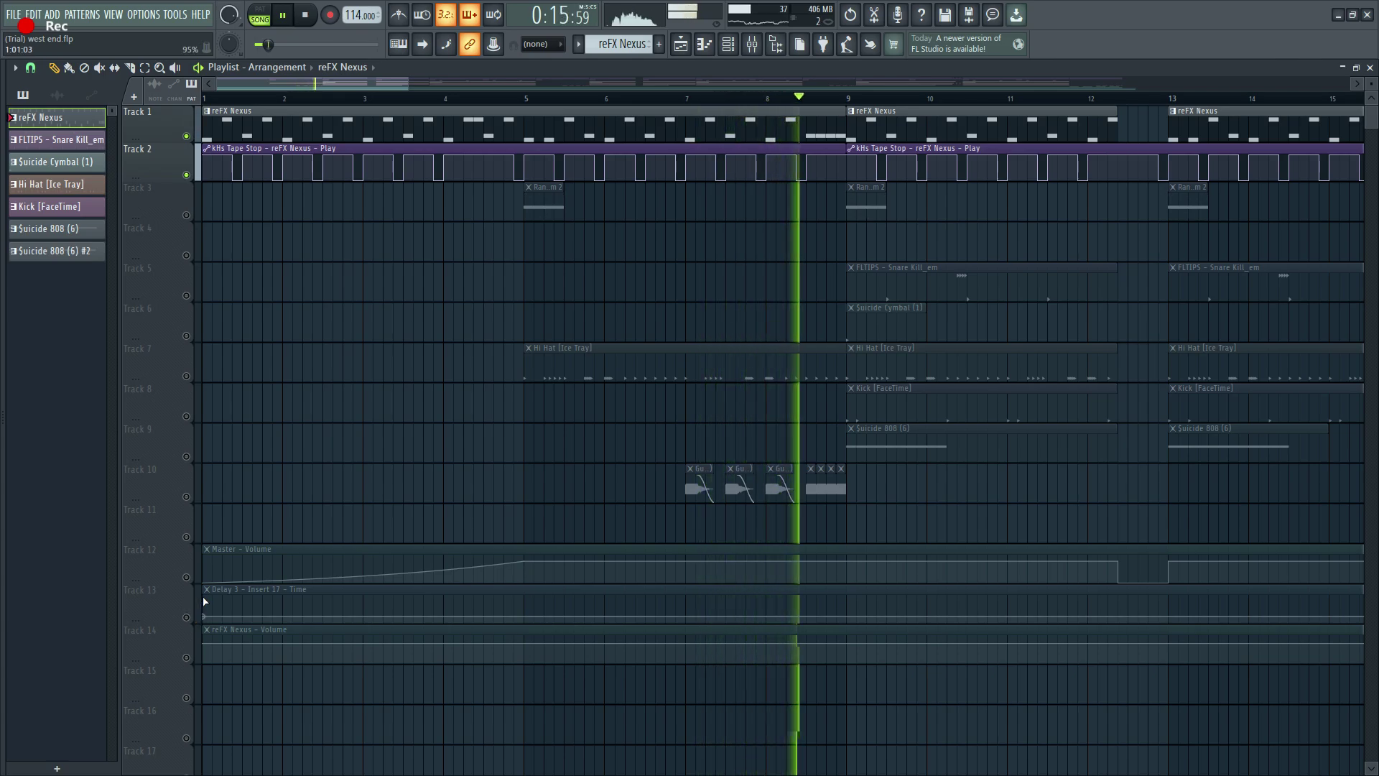
key(space)
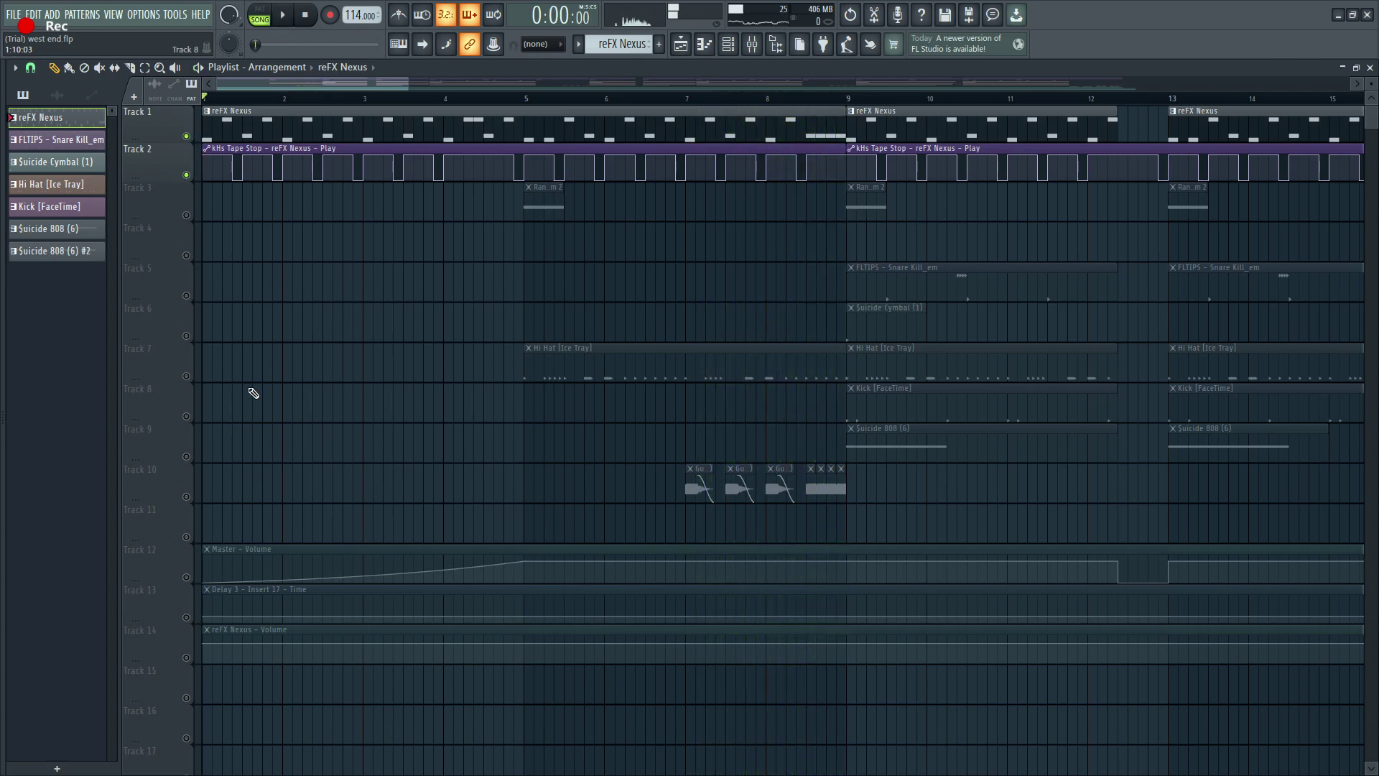
scroll(254, 393, down, 3)
right_click(187, 138)
right_click(187, 139)
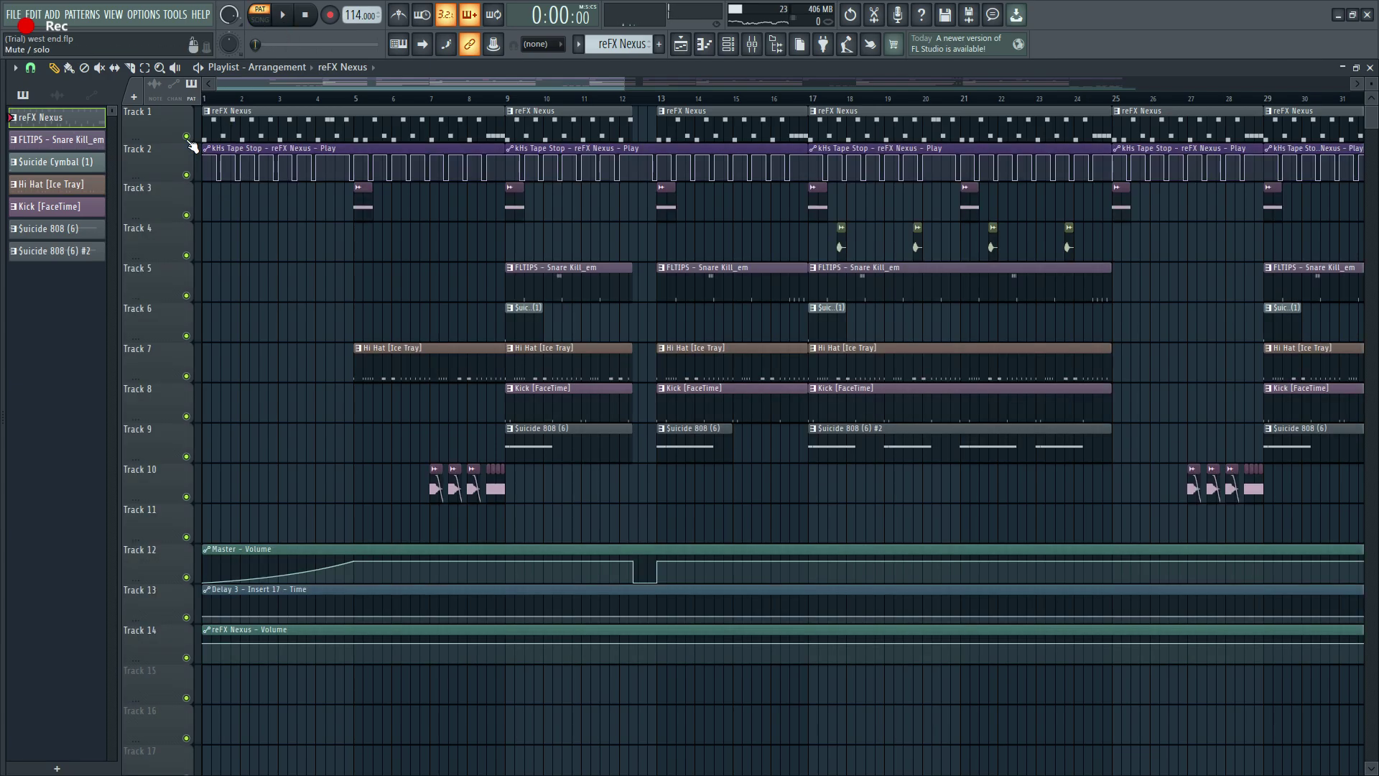
Step: Open the FLTIPS - Snare Kill_em pattern in the piano roll and play it
click(706, 47)
scroll(622, 45, down, 1)
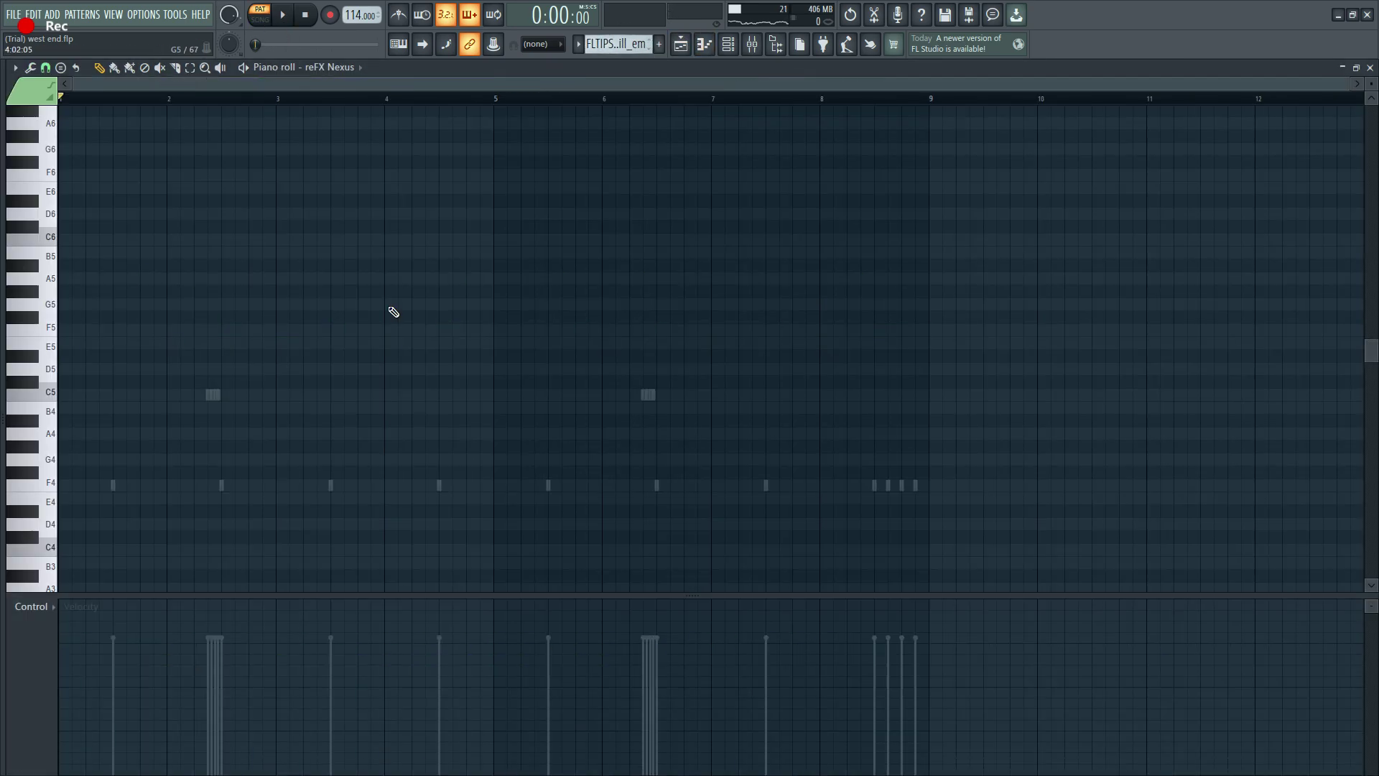
key(space)
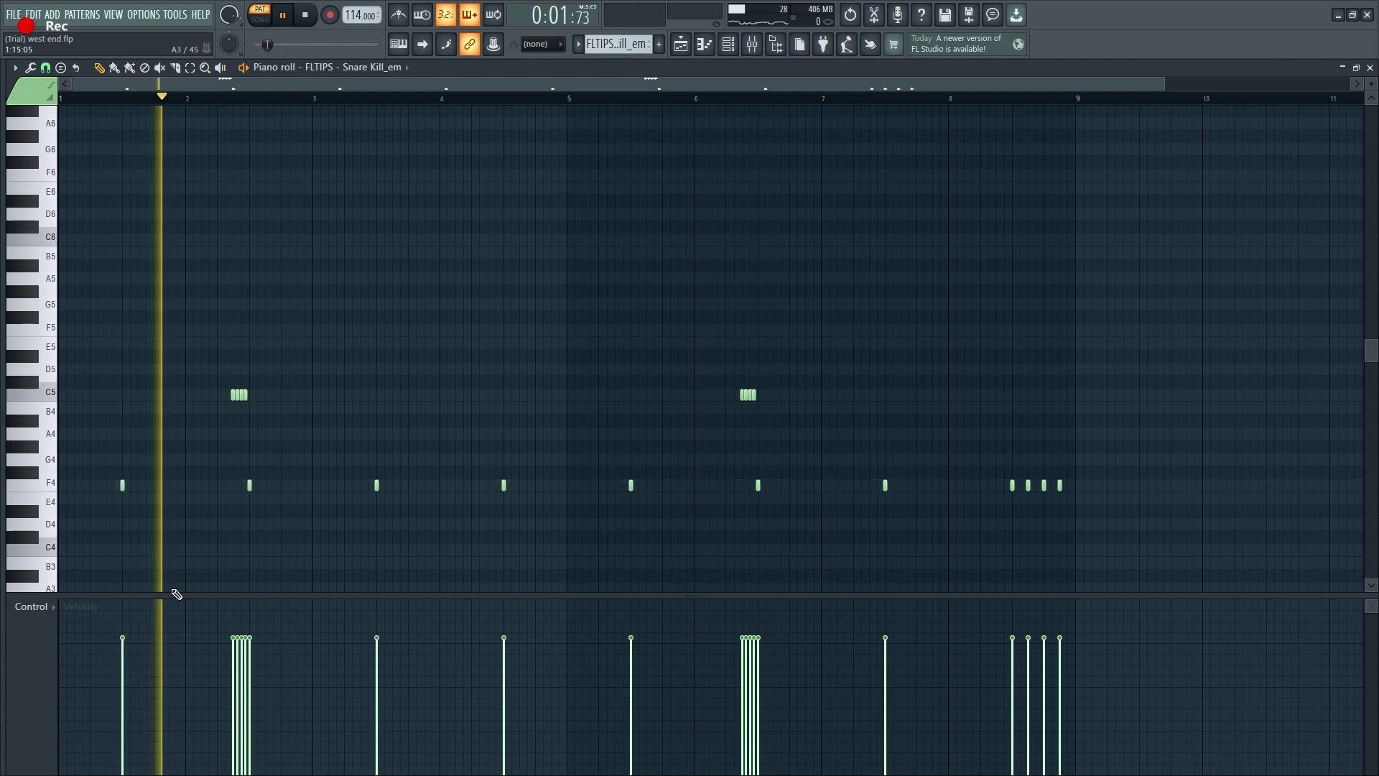
Step: Enlarge the control lane under the snare notes, show their note pan and switch back to note velocity
drag(176, 595, 74, 590)
click(33, 575)
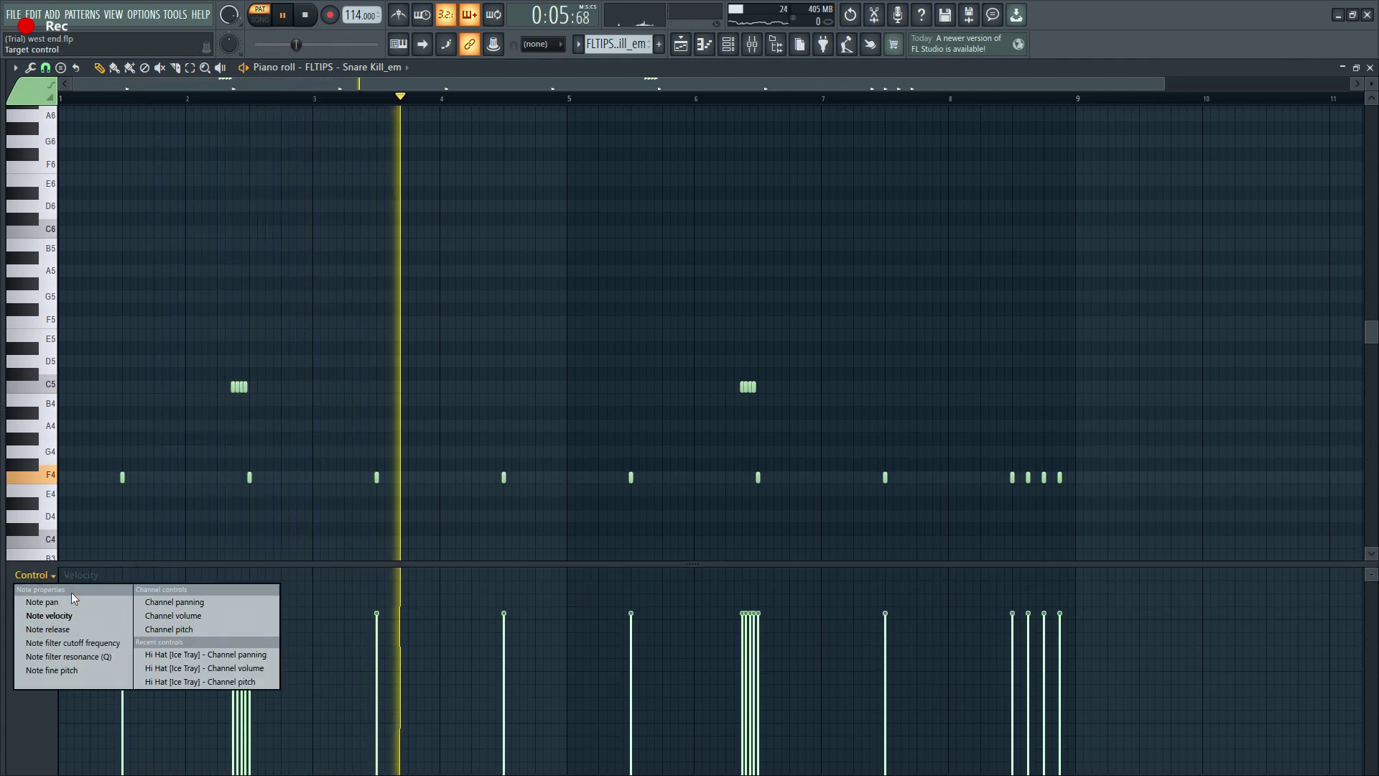
click(77, 602)
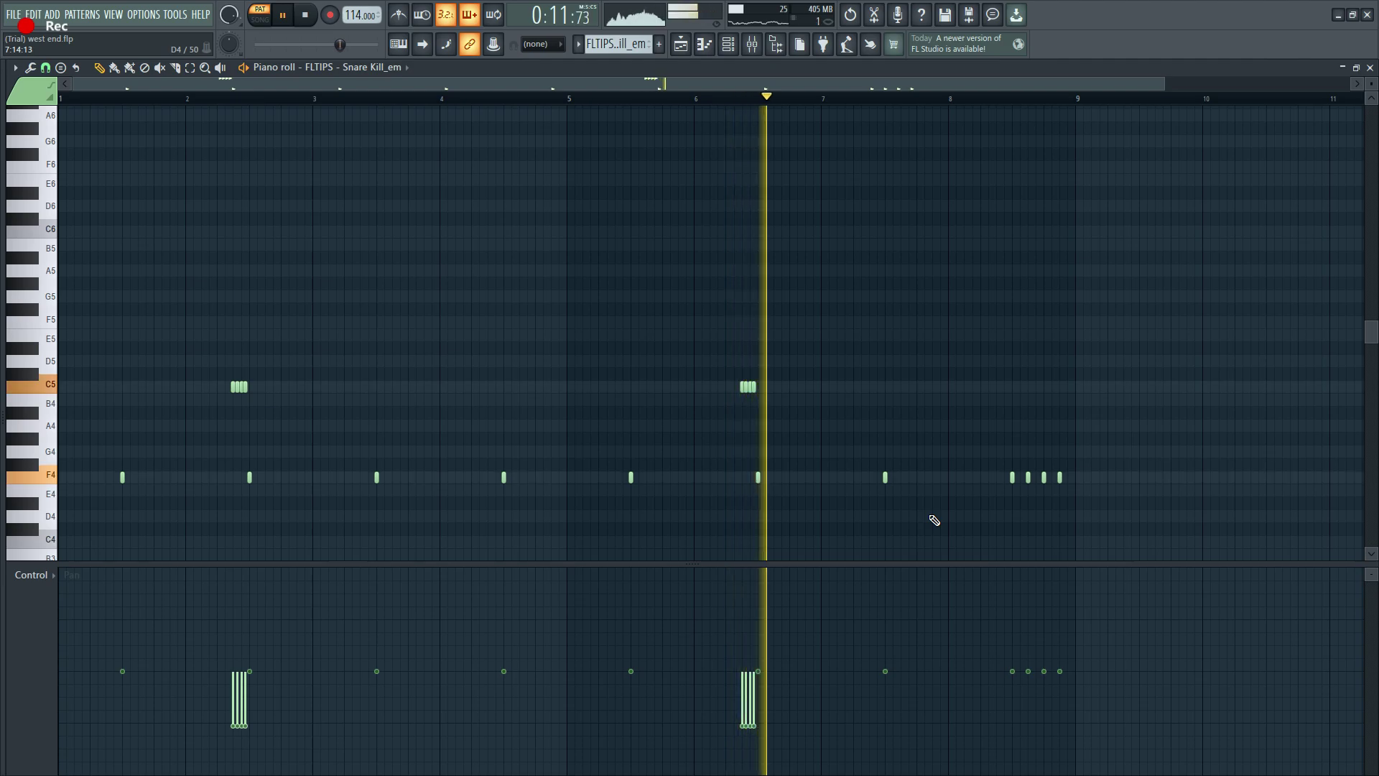
click(44, 578)
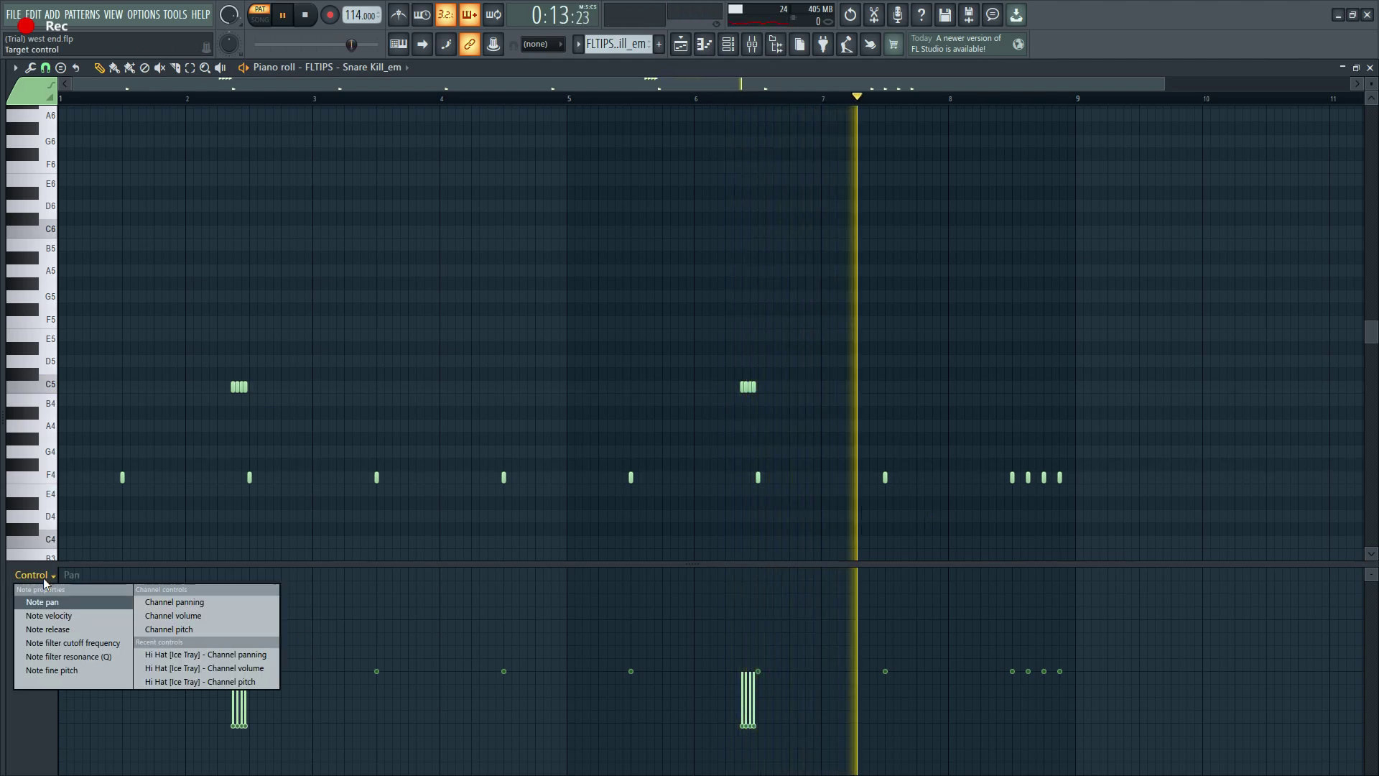
click(49, 615)
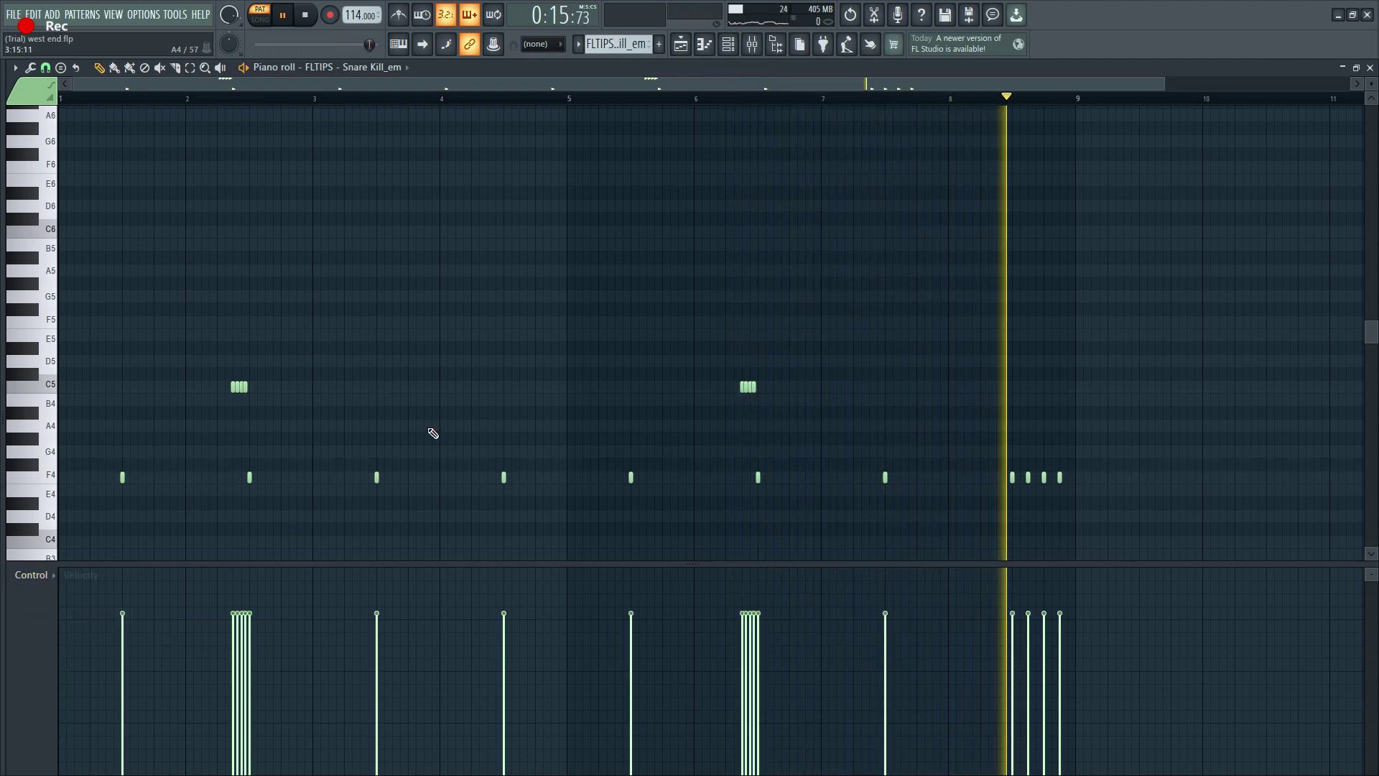
Step: Switch the piano roll to the $uicide Cymbal (1) pattern and play its crash note
drag(618, 45, 619, 36)
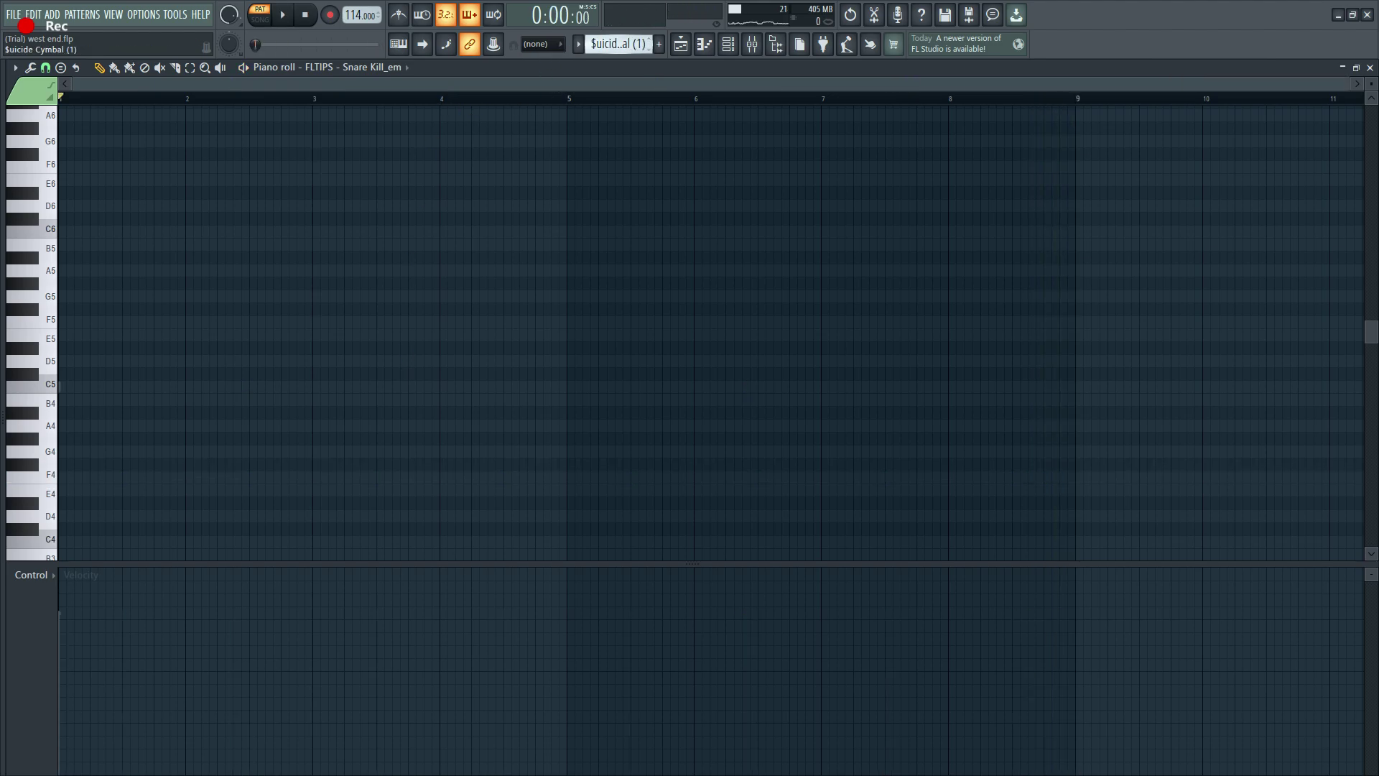
scroll(385, 335, up, 5)
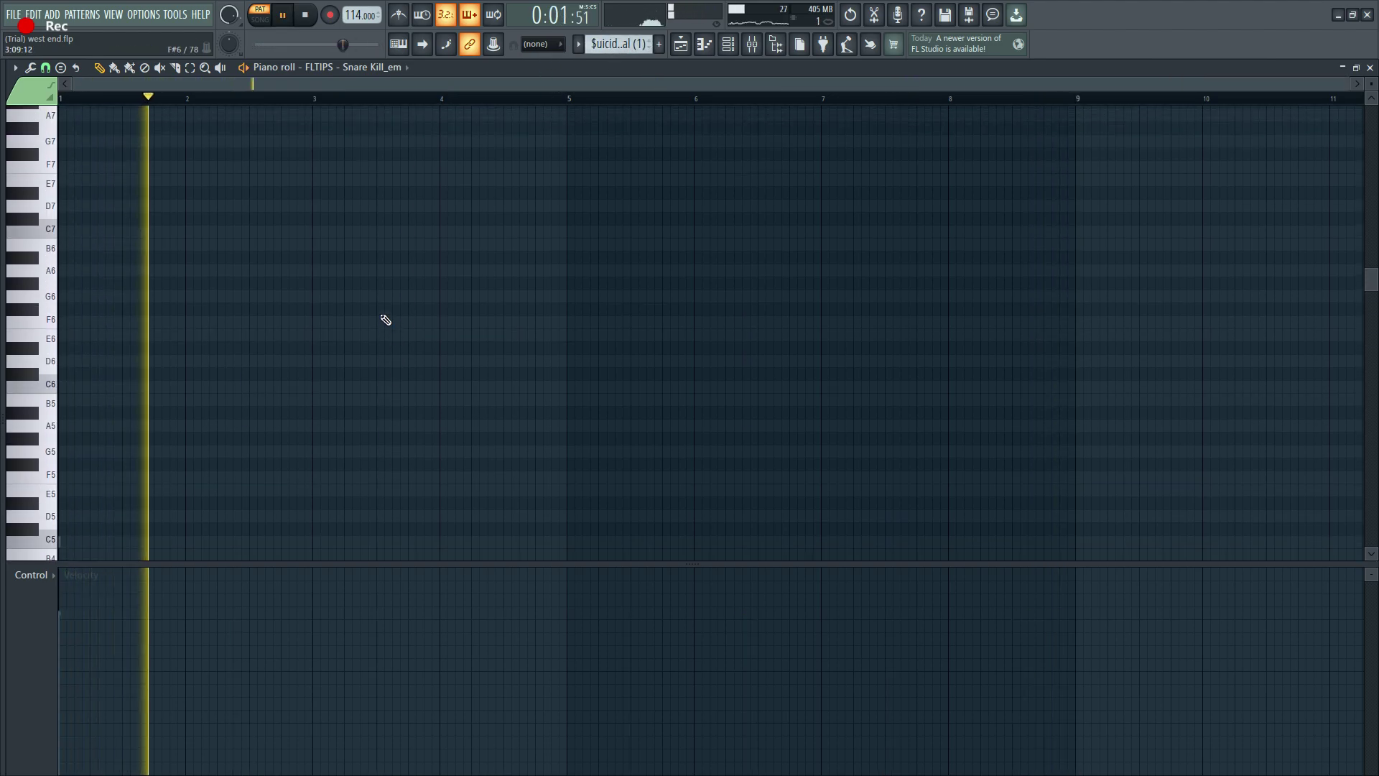
key(space)
scroll(385, 319, down, 3)
scroll(281, 342, down, 1)
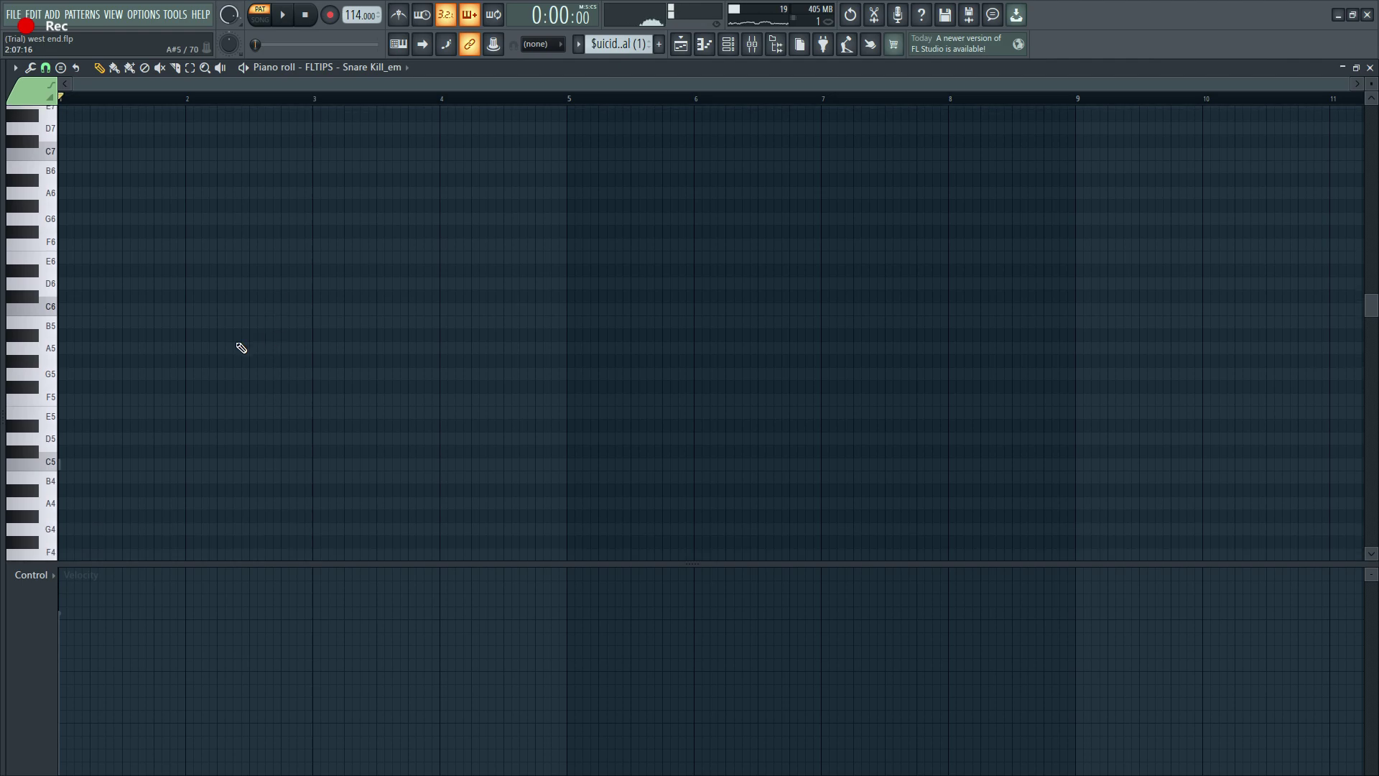
key(space)
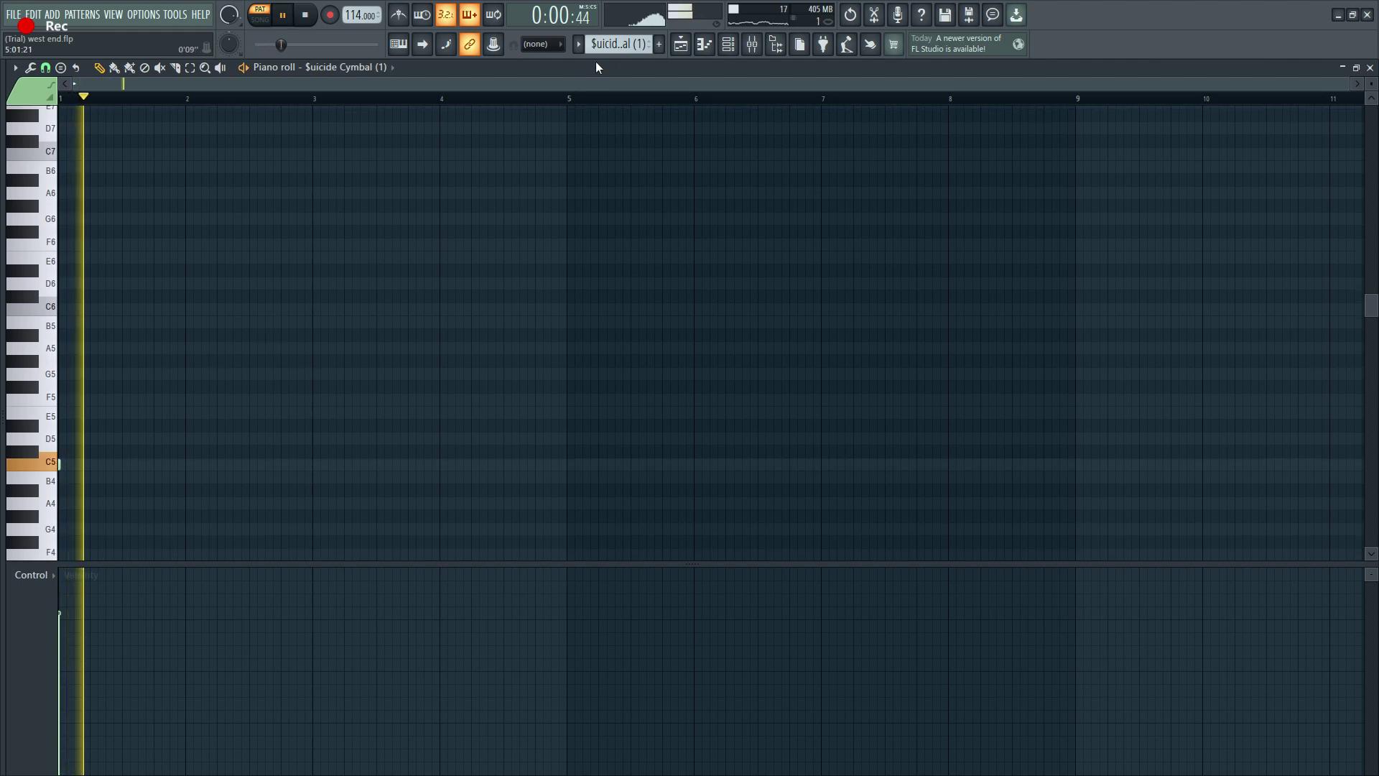
key(space)
Step: Switch to the Hi Hat [Ice Tray] pattern, play it and show its steps in the channel rack
drag(620, 43, 619, 52)
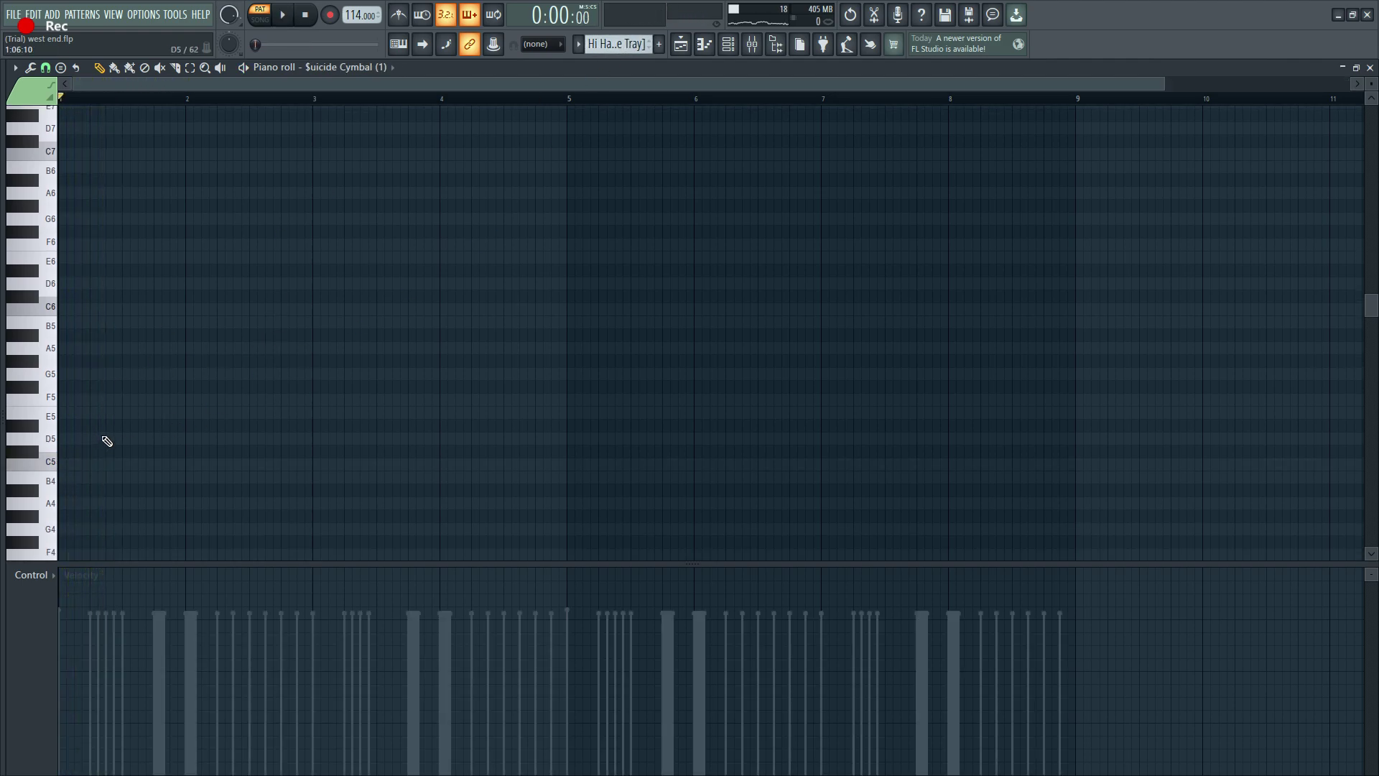
scroll(110, 429, down, 5)
right_click(121, 413)
right_click(120, 413)
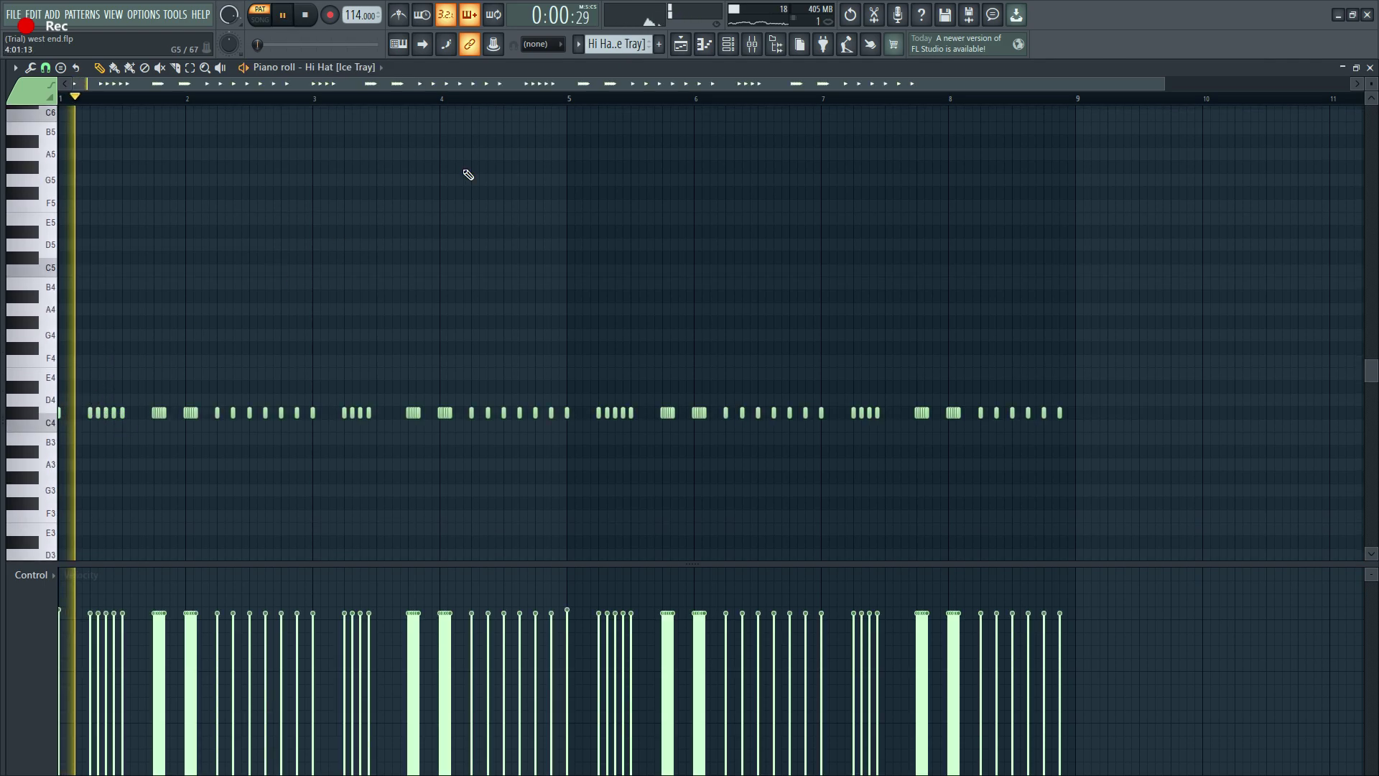
key(F6)
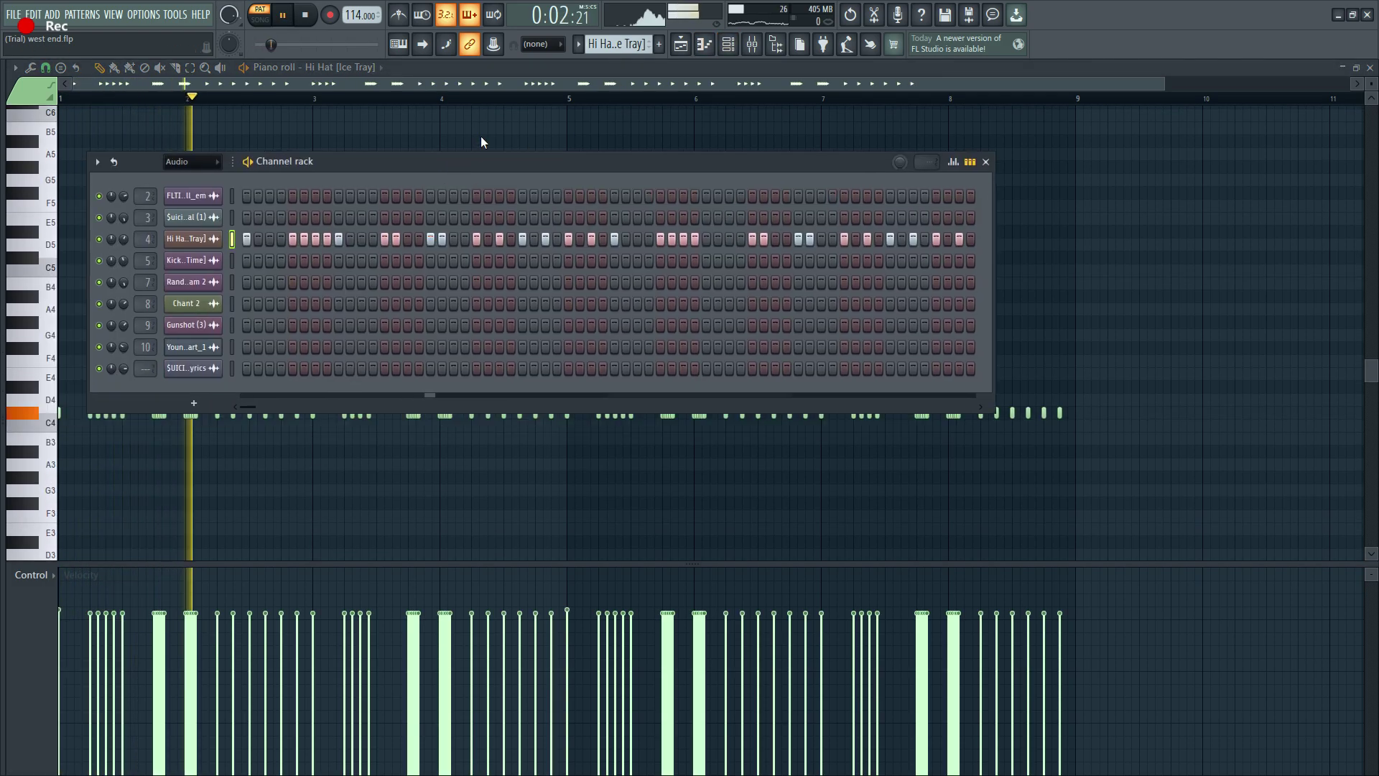
drag(457, 168, 481, 123)
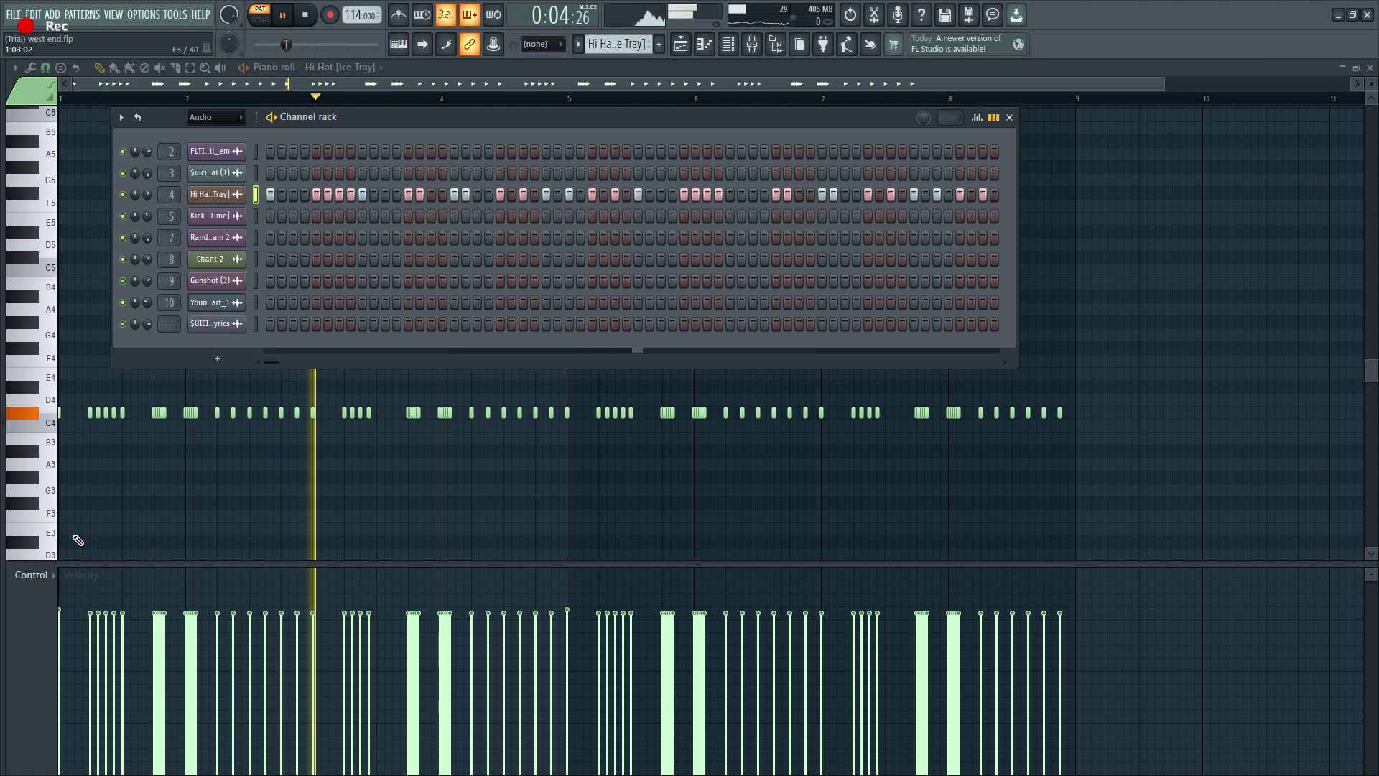
Step: Show the note pan of the hi-hats in the control lane and bring the channel rack back up
click(36, 574)
click(74, 607)
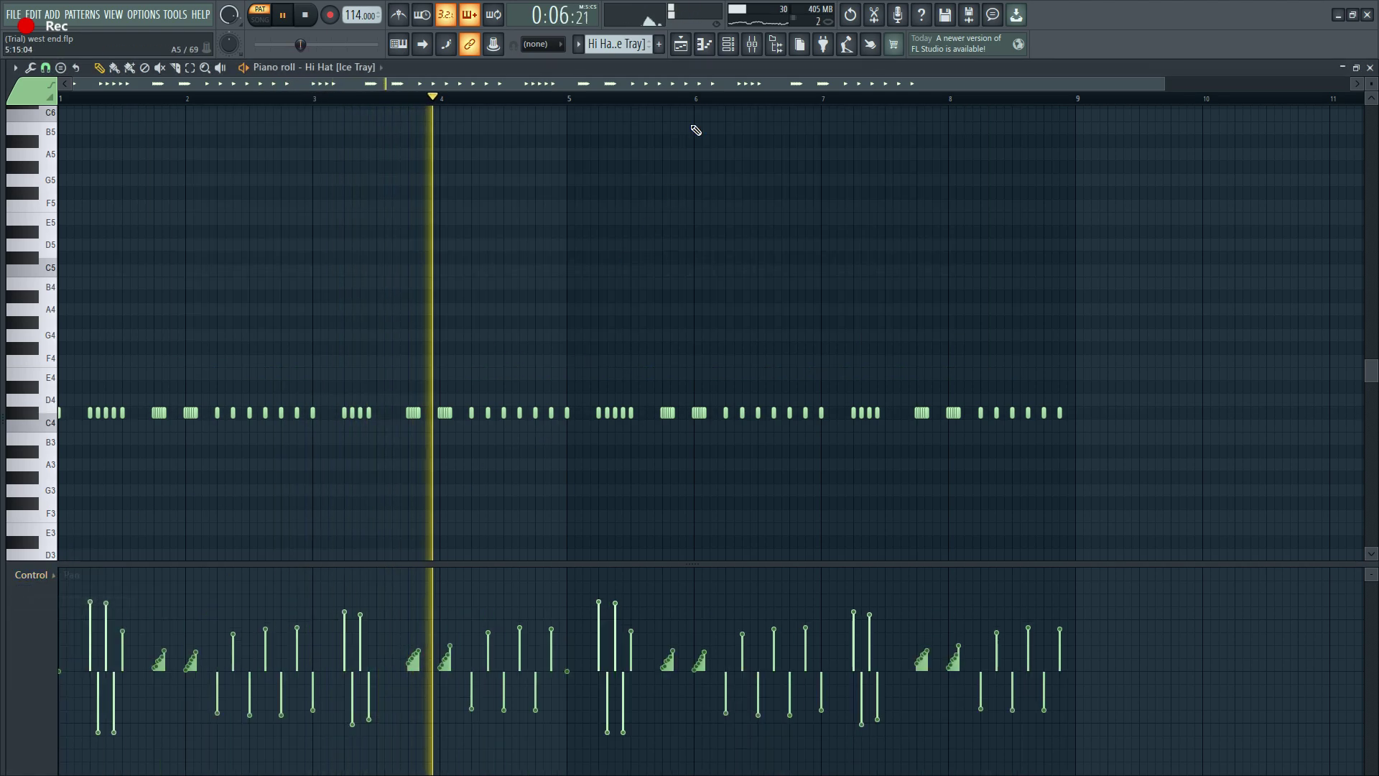
click(728, 49)
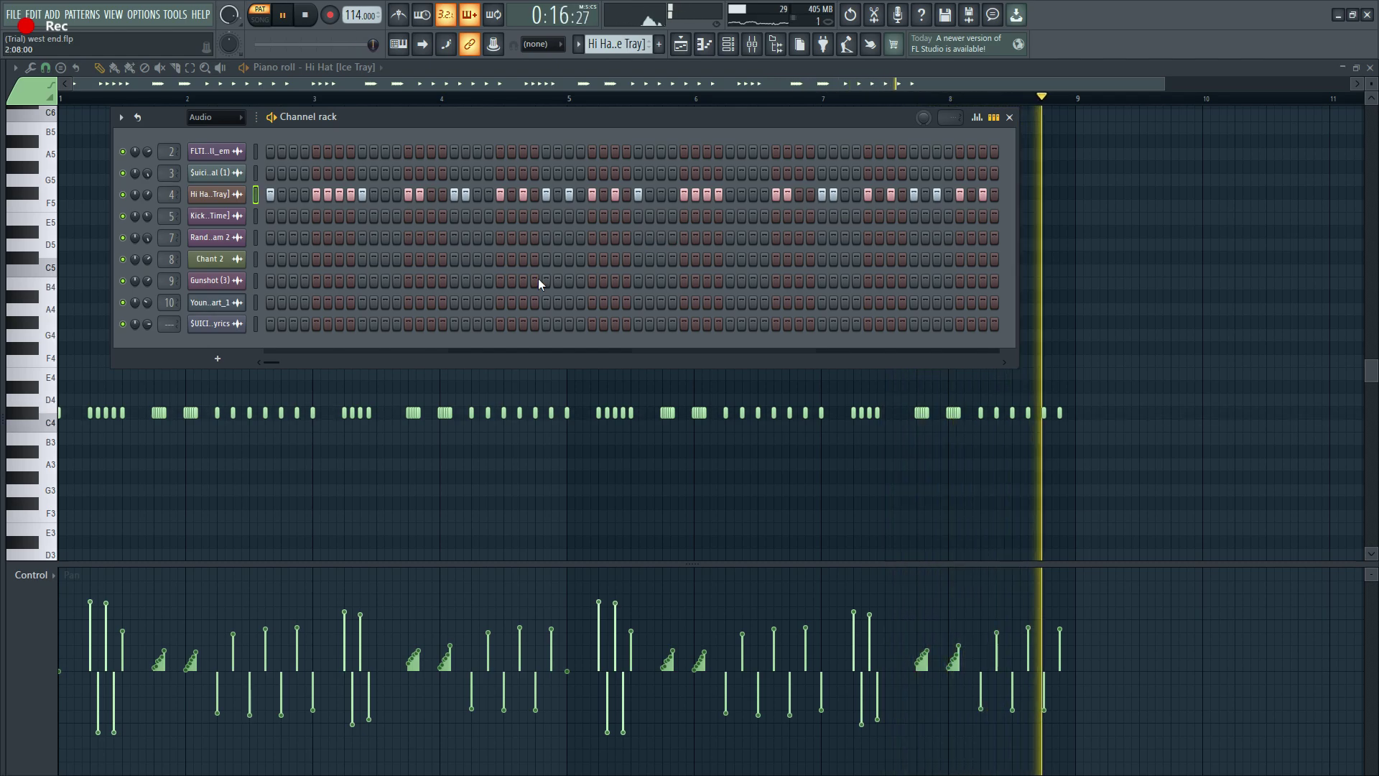
Step: Switch to the Kick [FaceTime] pattern, set the control lane to note velocity and play the pattern
key(space)
scroll(618, 45, down, 1)
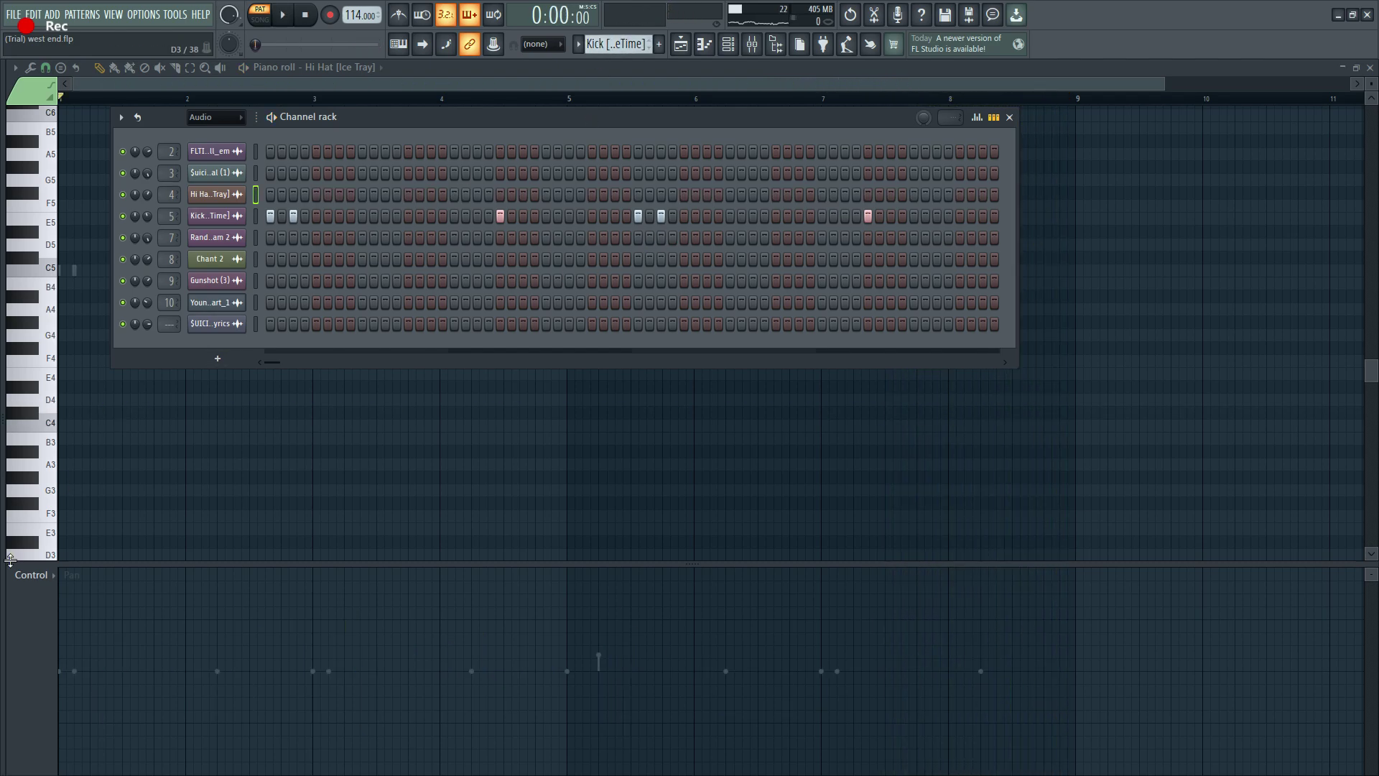
click(38, 575)
click(62, 617)
key(space)
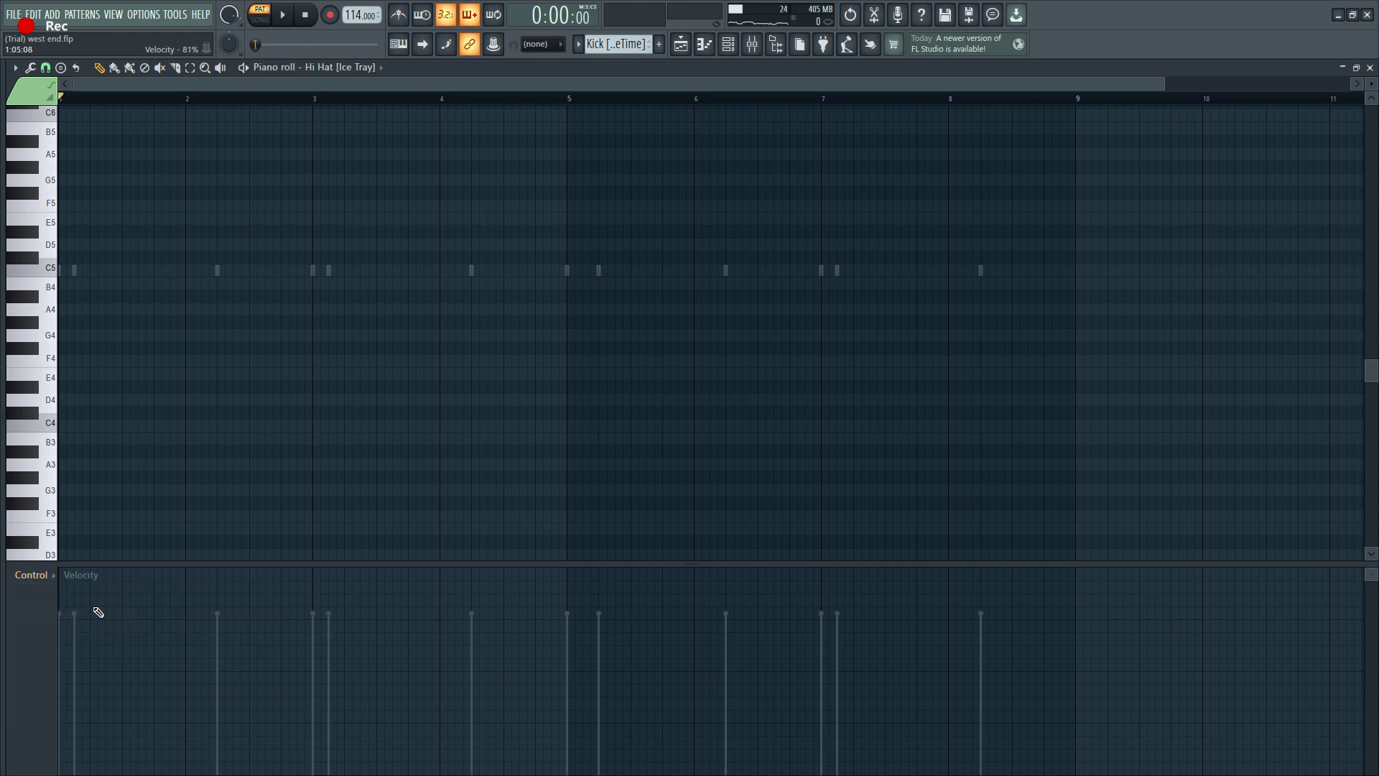
Step: Shrink the control lane below the kick notes while the pattern plays
right_click(329, 271)
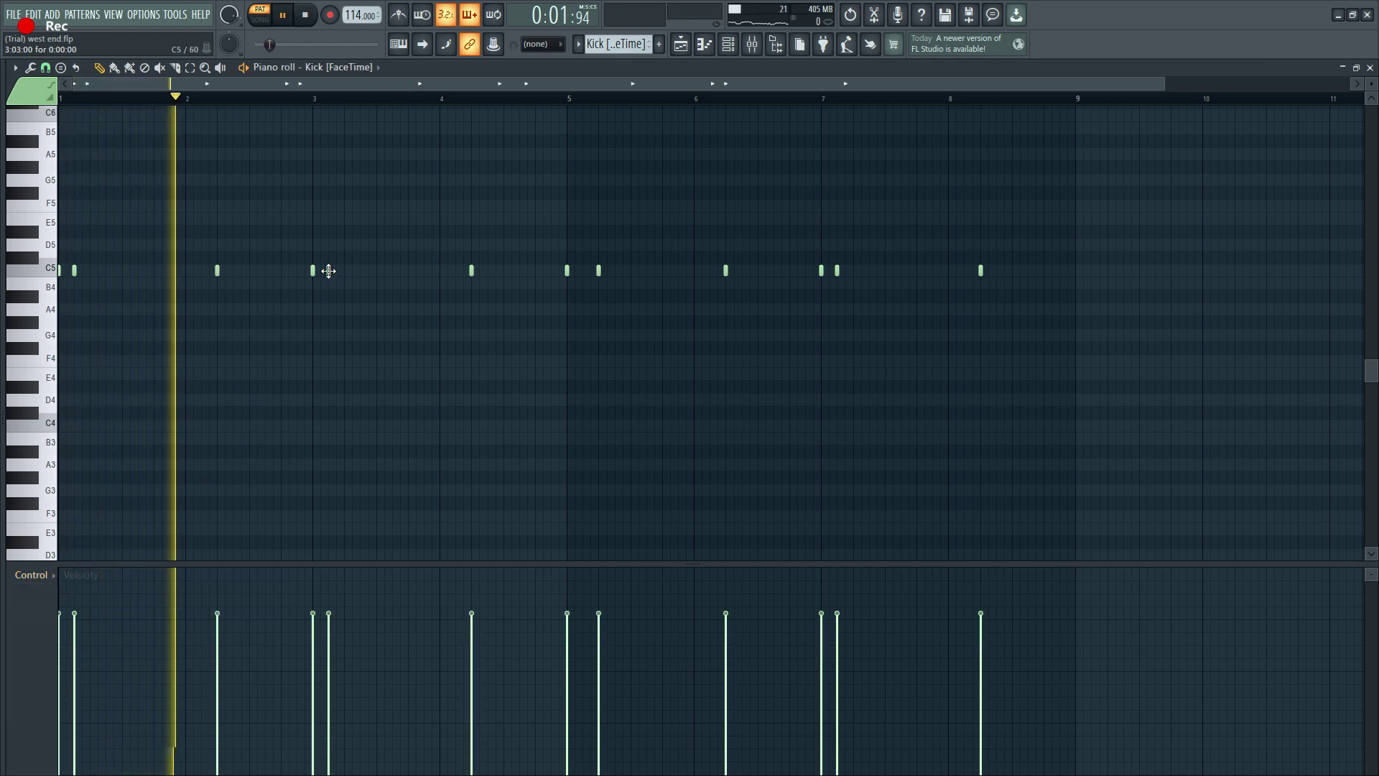
scroll(287, 338, up, 2)
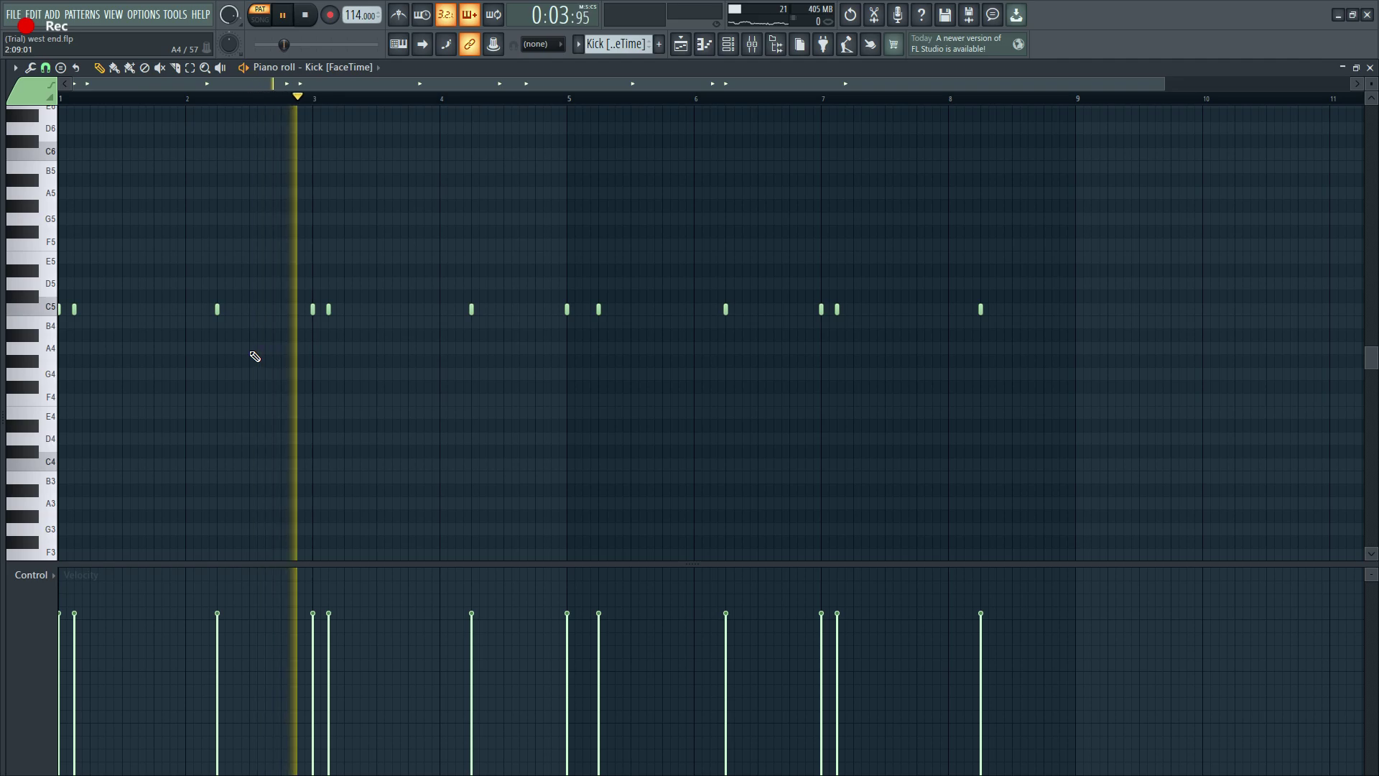
drag(383, 566, 385, 608)
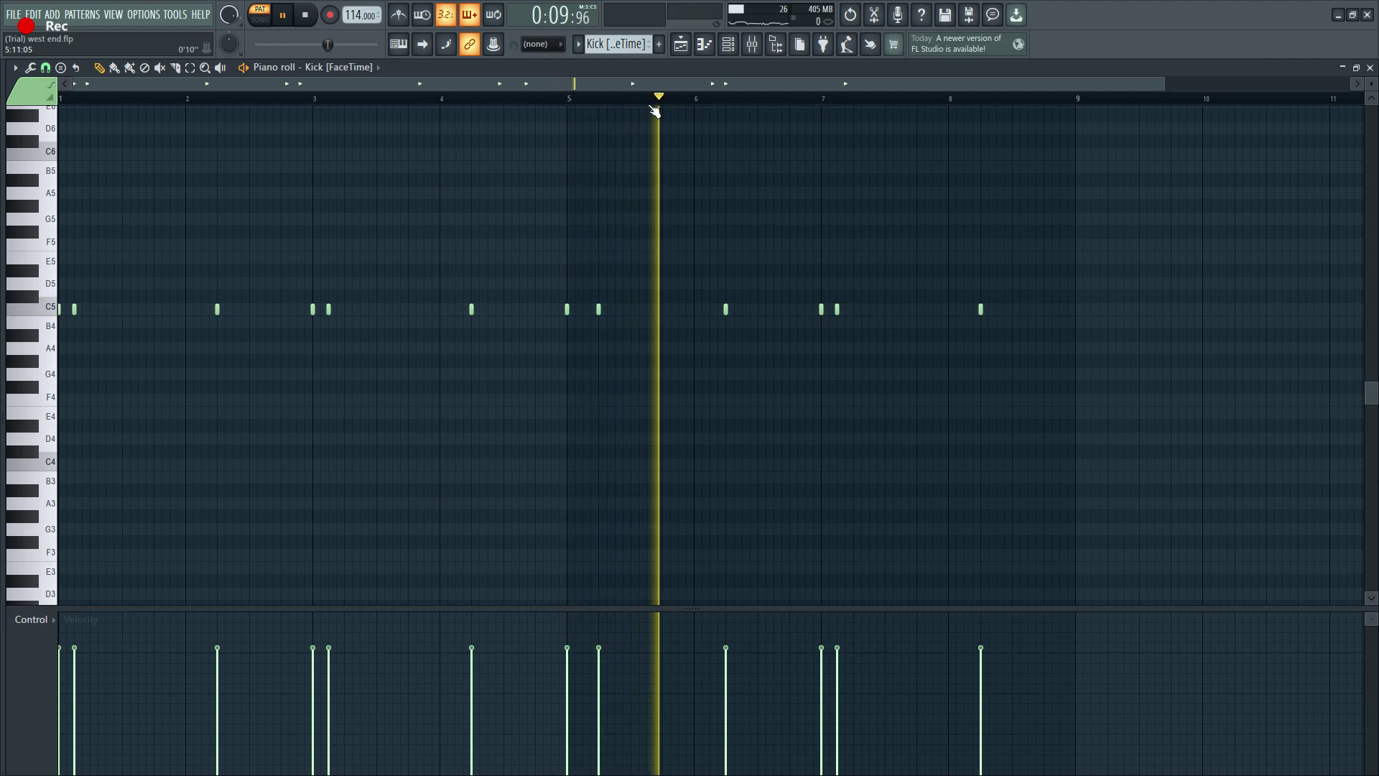
Step: Switch from the kick to the $uicide 808 (6) pattern and play its notes, skipping ahead to bar 5
drag(1165, 84, 1117, 84)
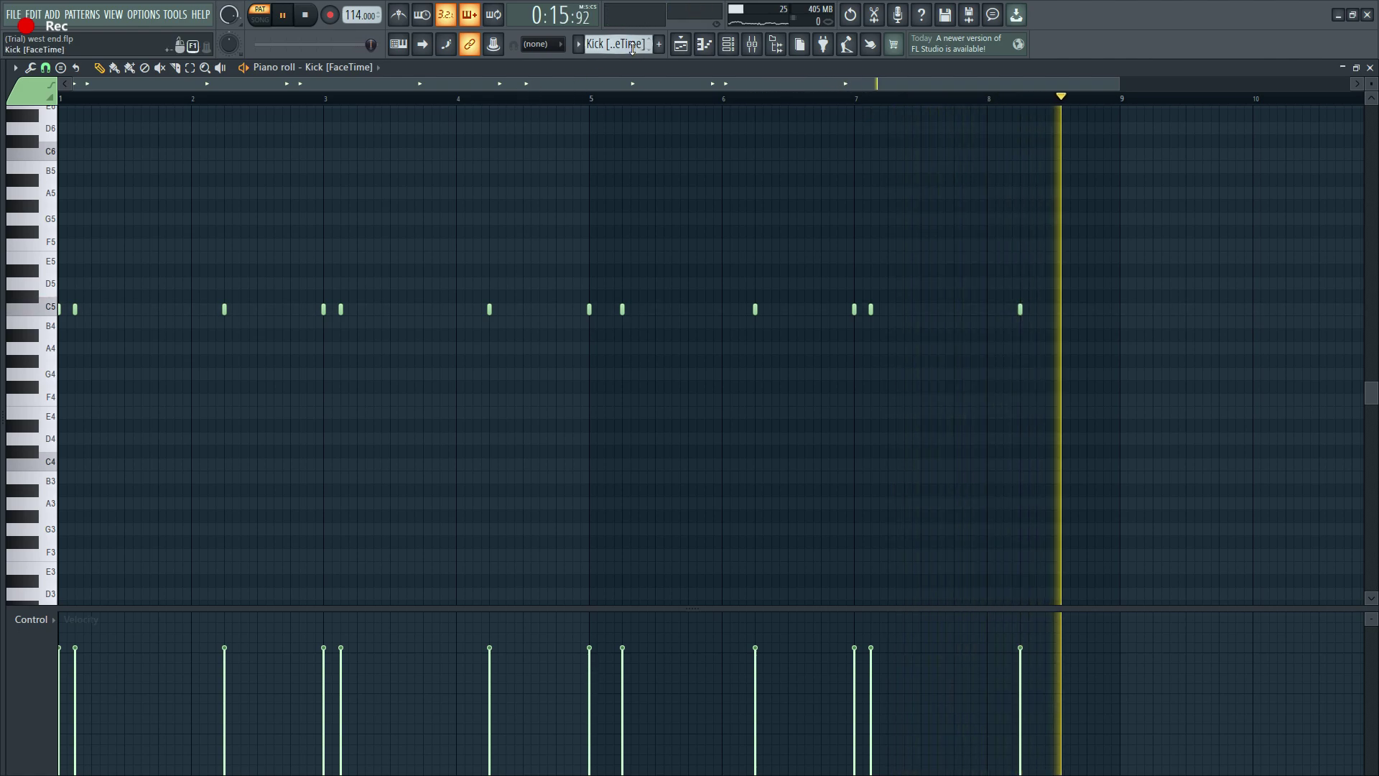
scroll(628, 46, down, 1)
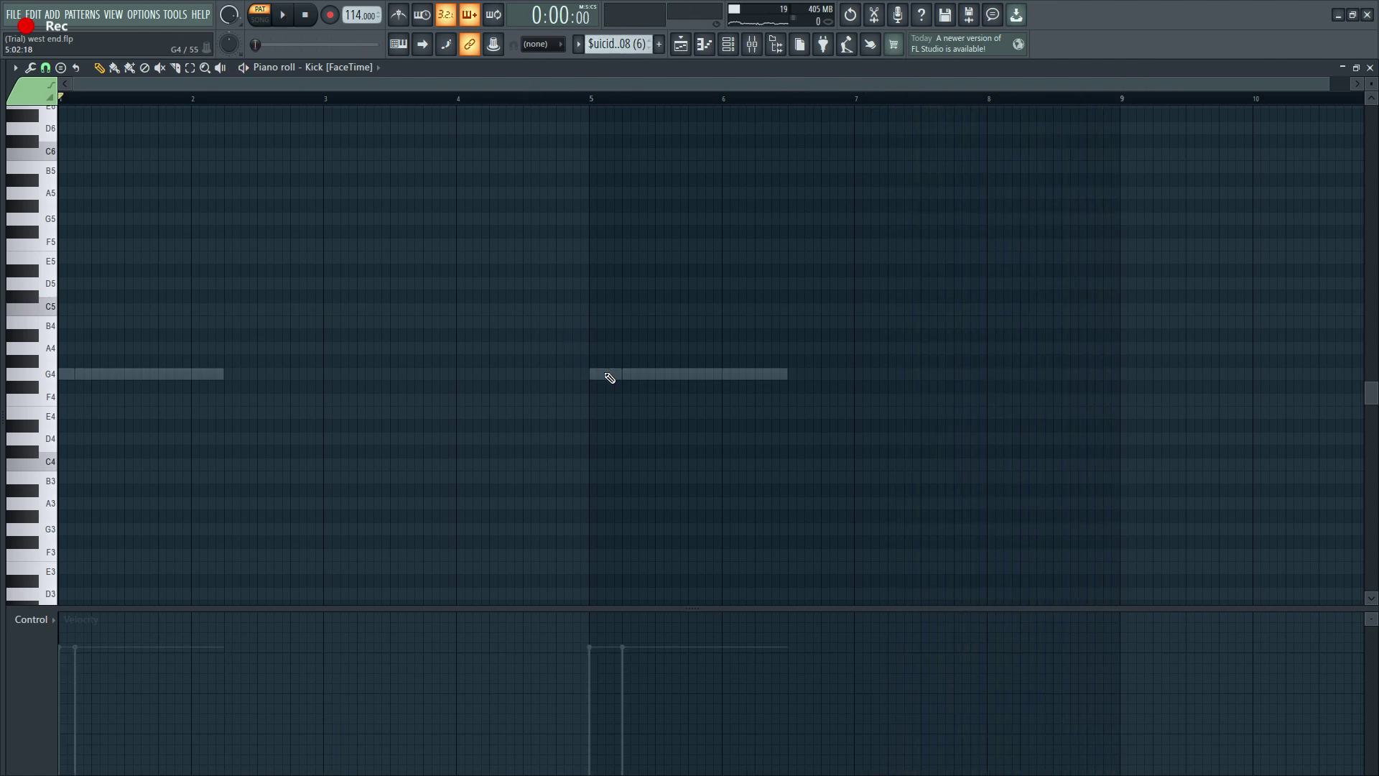
drag(509, 82, 509, 82)
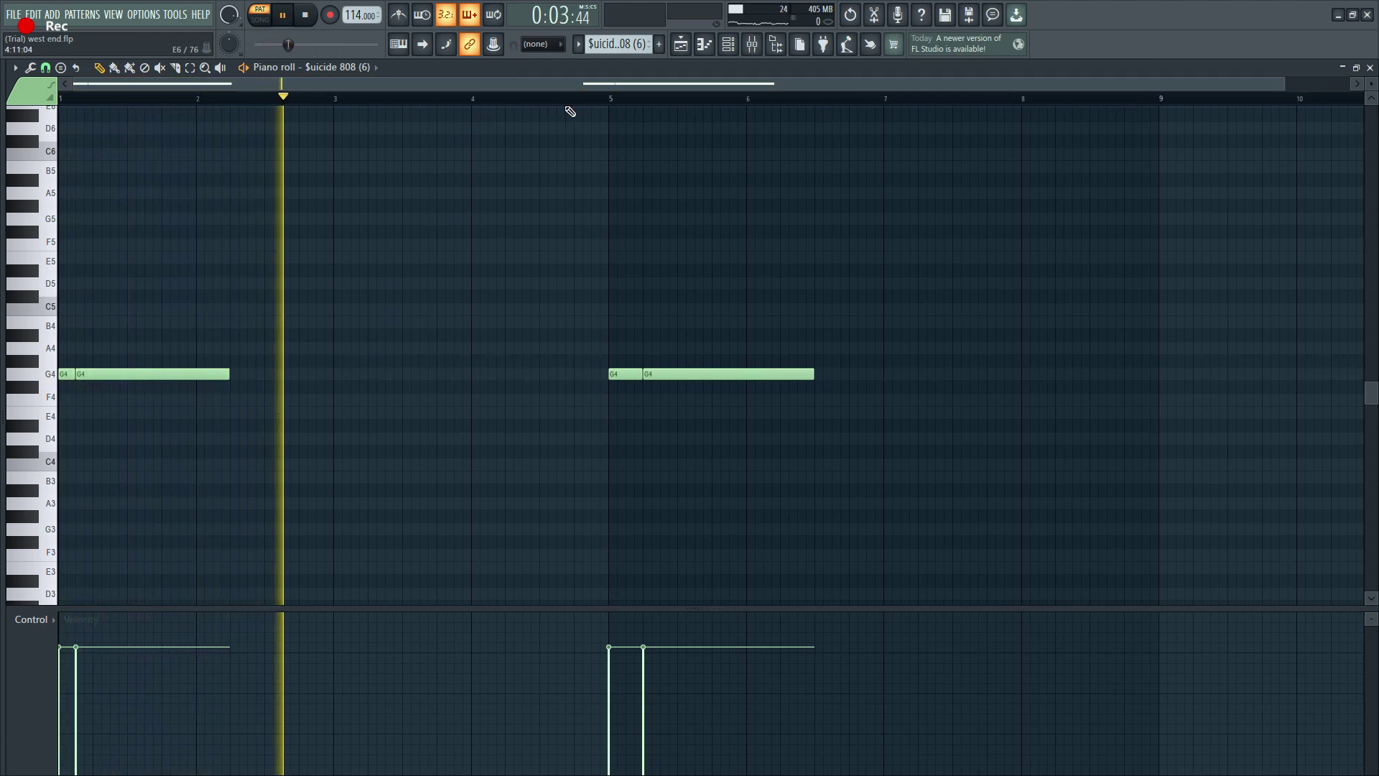
click(612, 100)
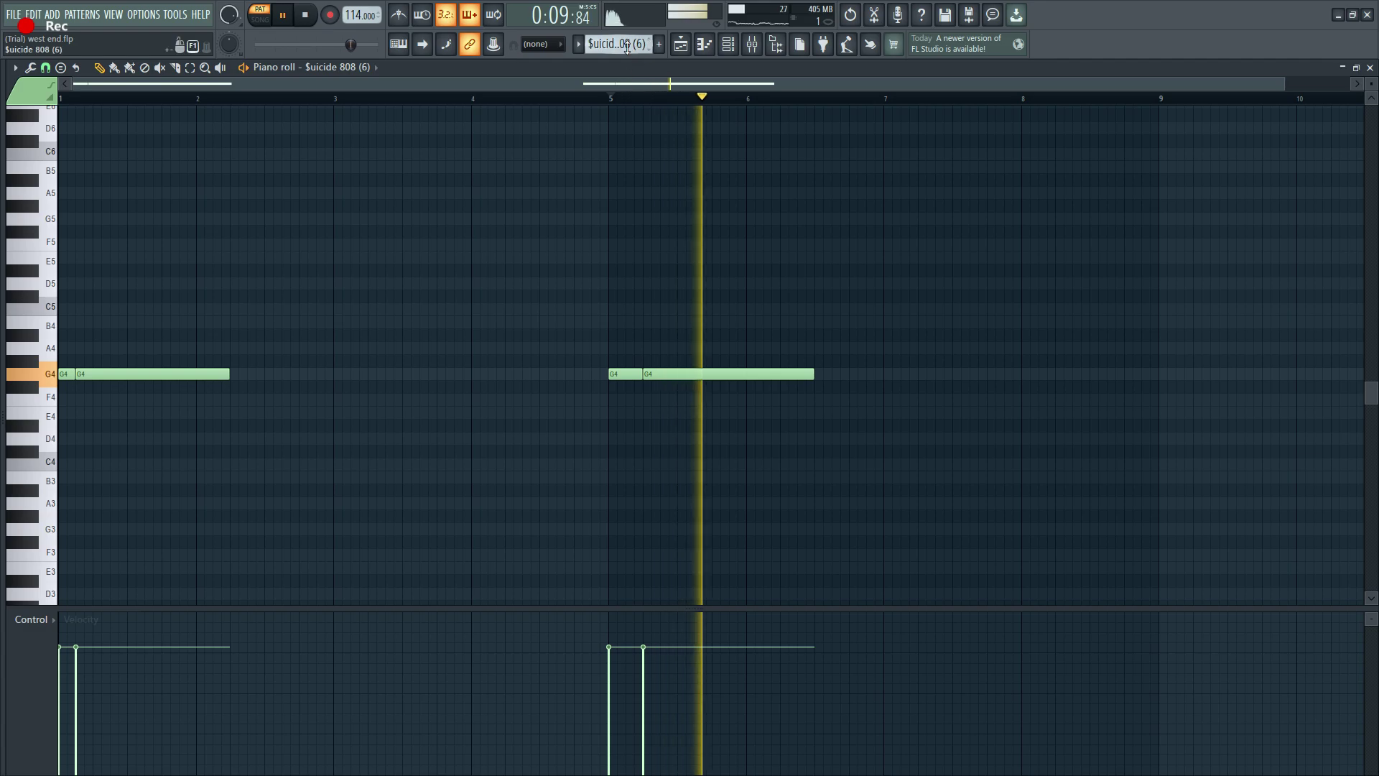
key(space)
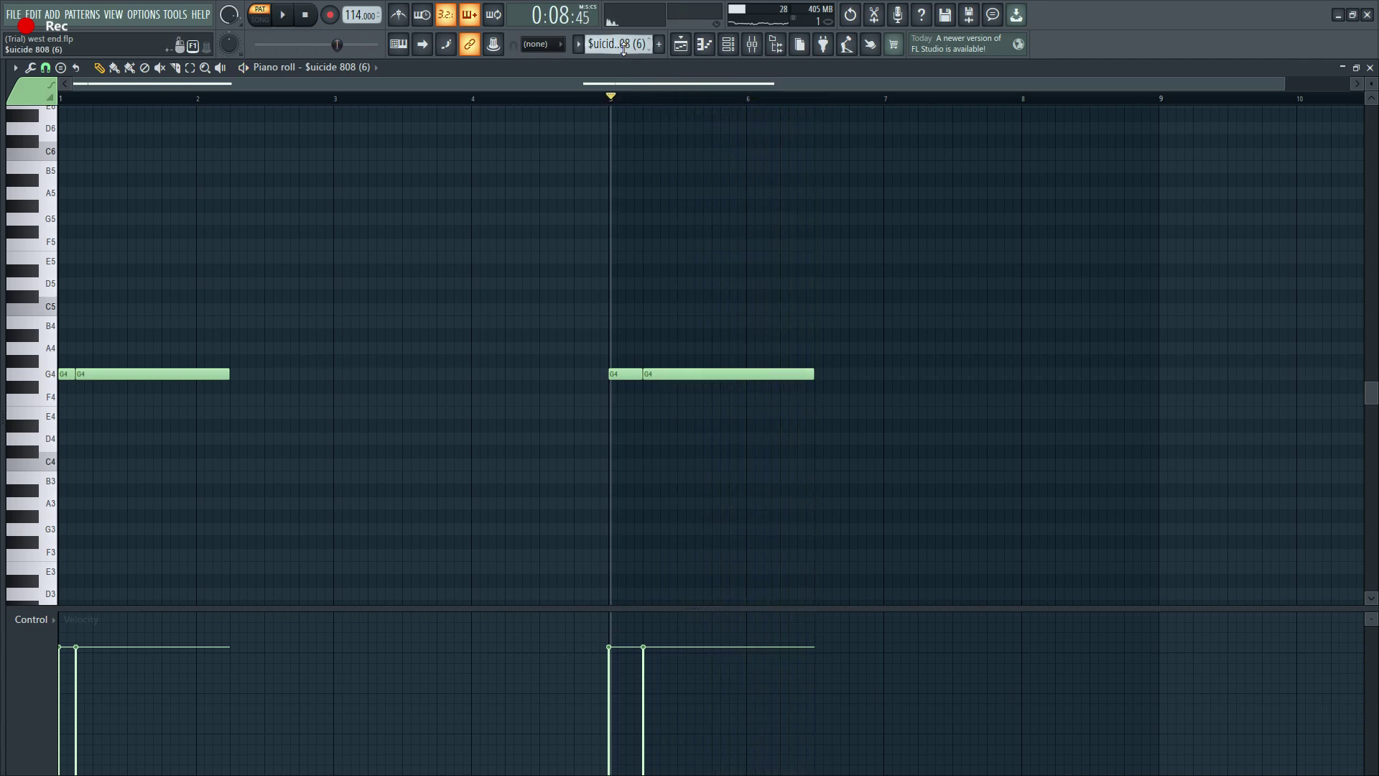
Step: Switch to the $uicide 808 (6) #2 pattern, play it through, and return to the playlist without the piano roll and channel rack
drag(614, 45, 615, 52)
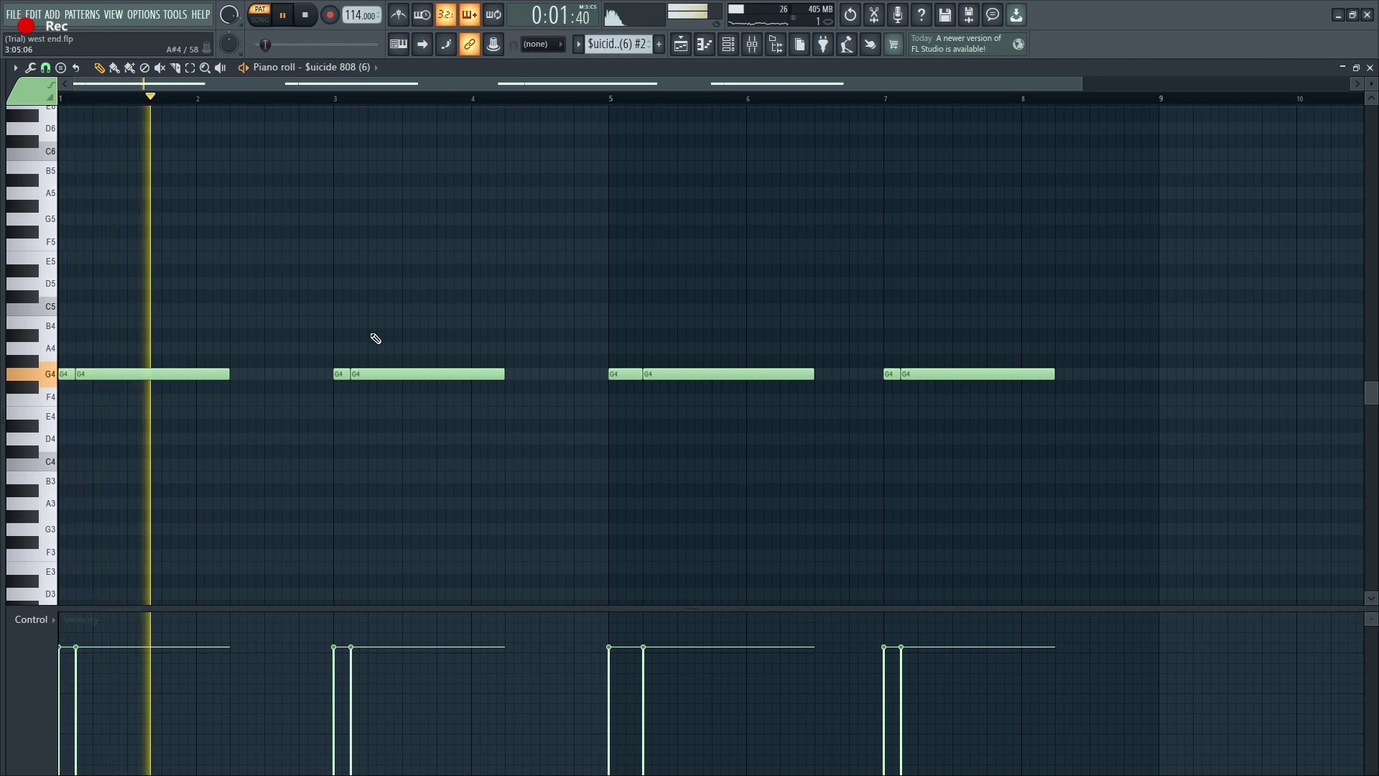
click(533, 323)
right_click(531, 324)
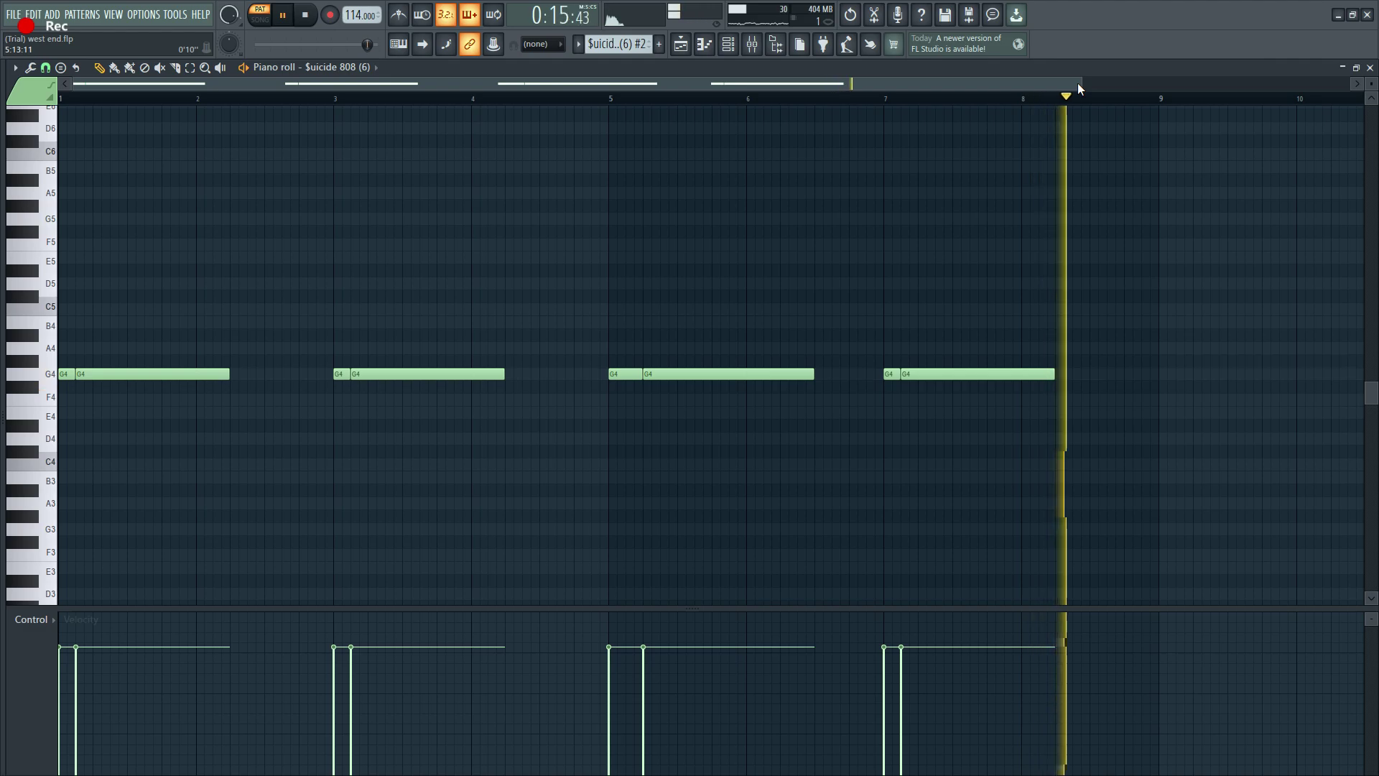
key(space)
key(Escape)
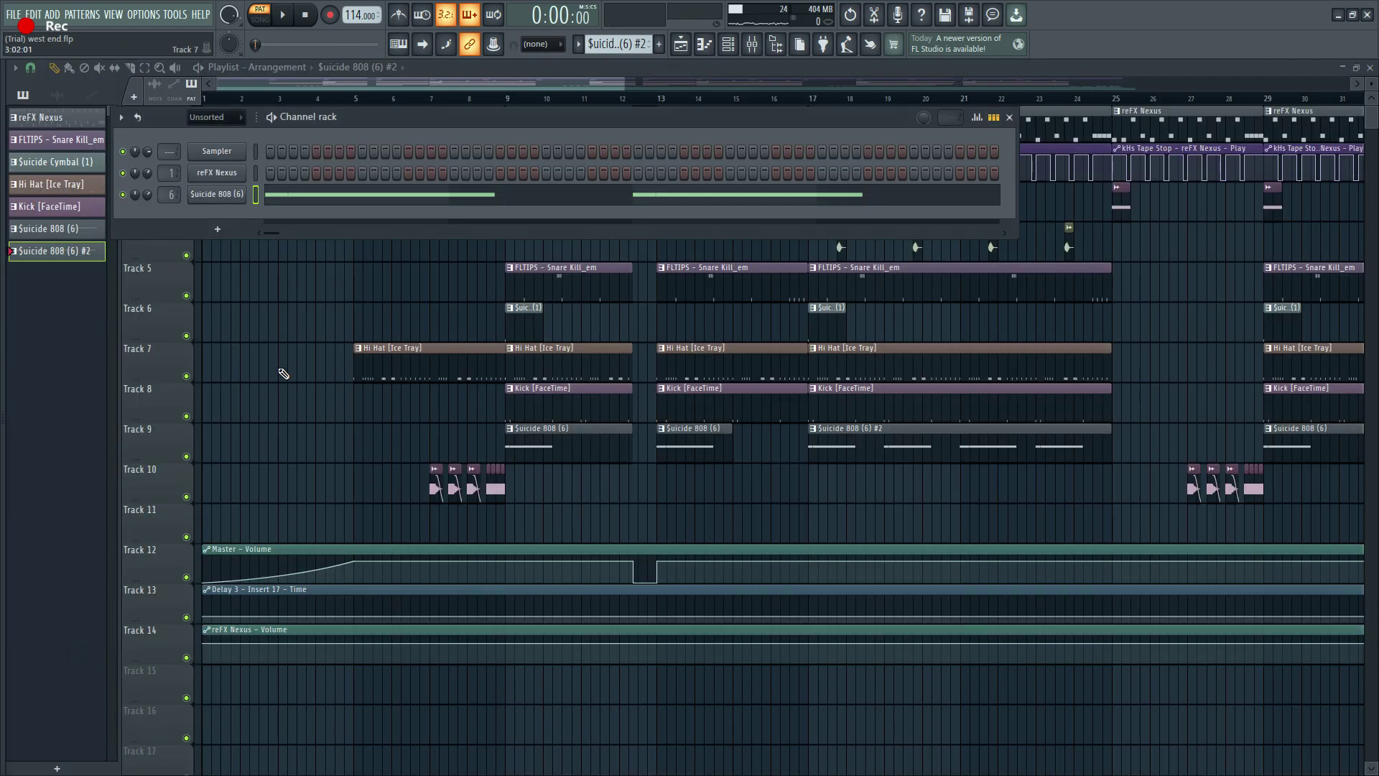
key(Escape)
Step: Show the audio clip settings of Random Scream 2 on Track 3, then close them
scroll(252, 417, up, 4)
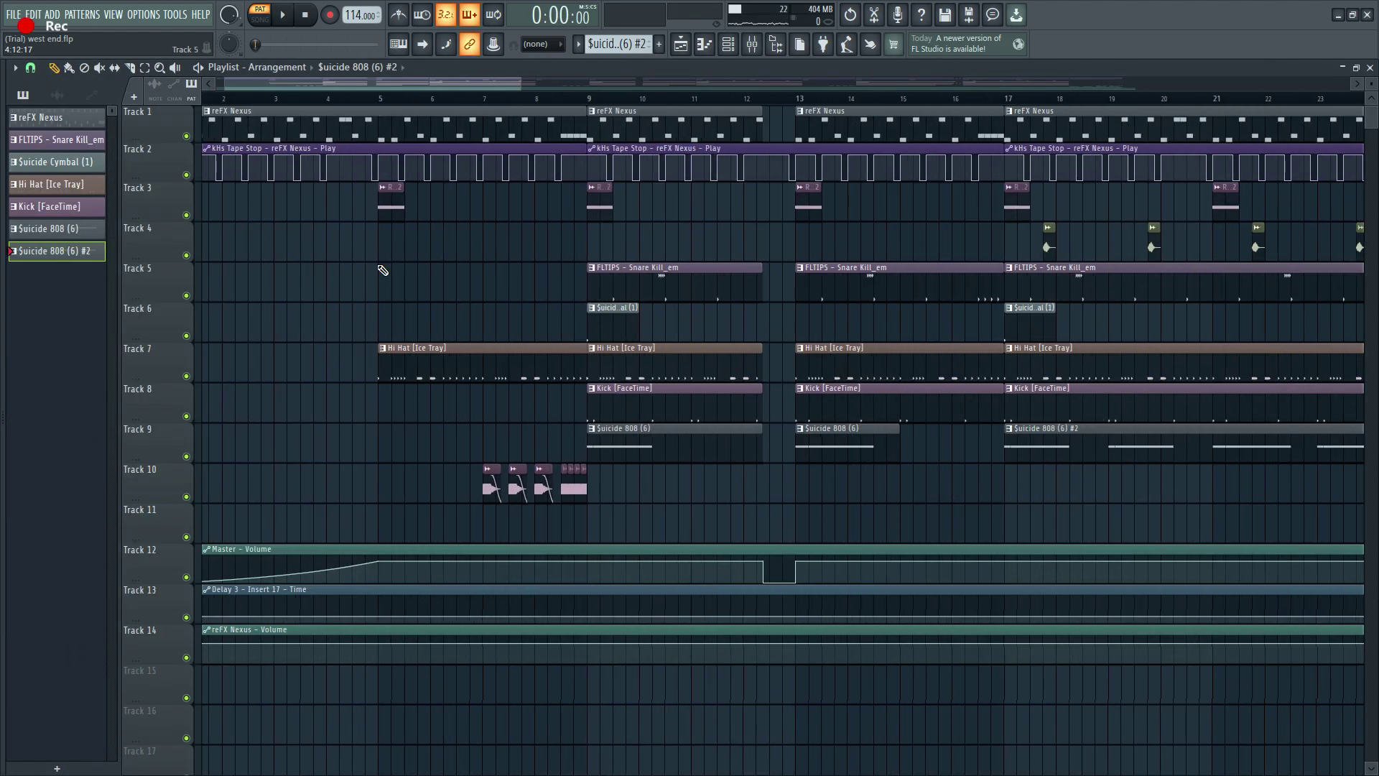
double_click(390, 209)
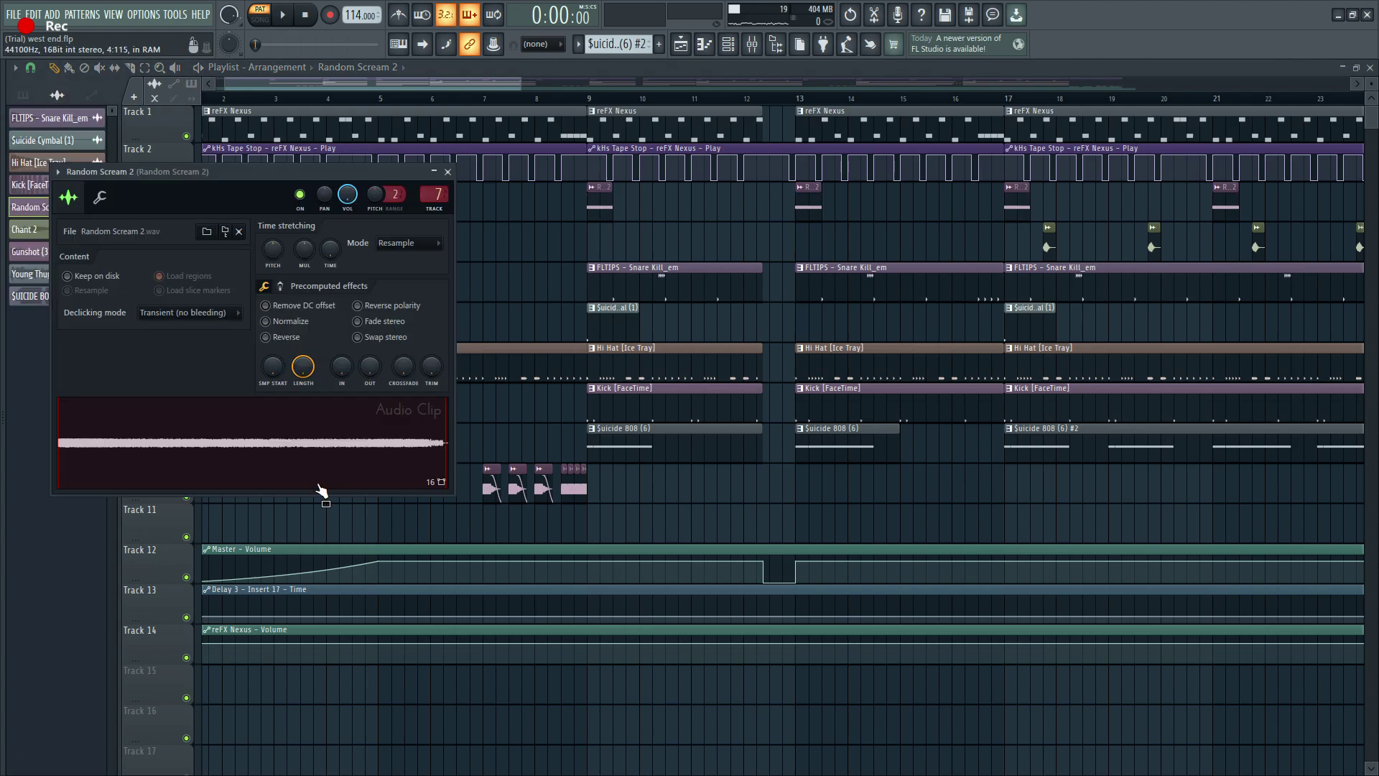
click(448, 173)
Step: Show the audio clip settings of Gunshot (3) on Track 10, then close them
scroll(400, 341, down, 4)
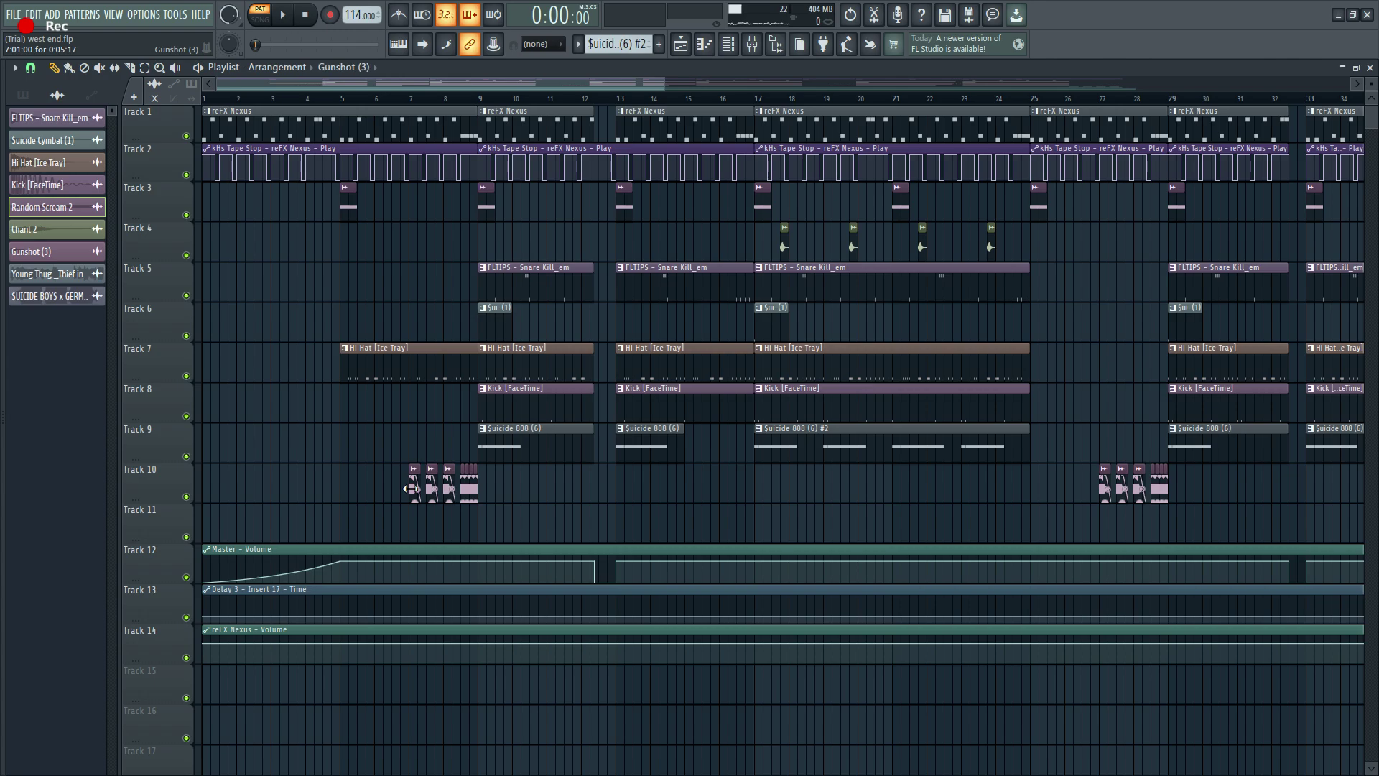
scroll(411, 489, up, 6)
double_click(434, 493)
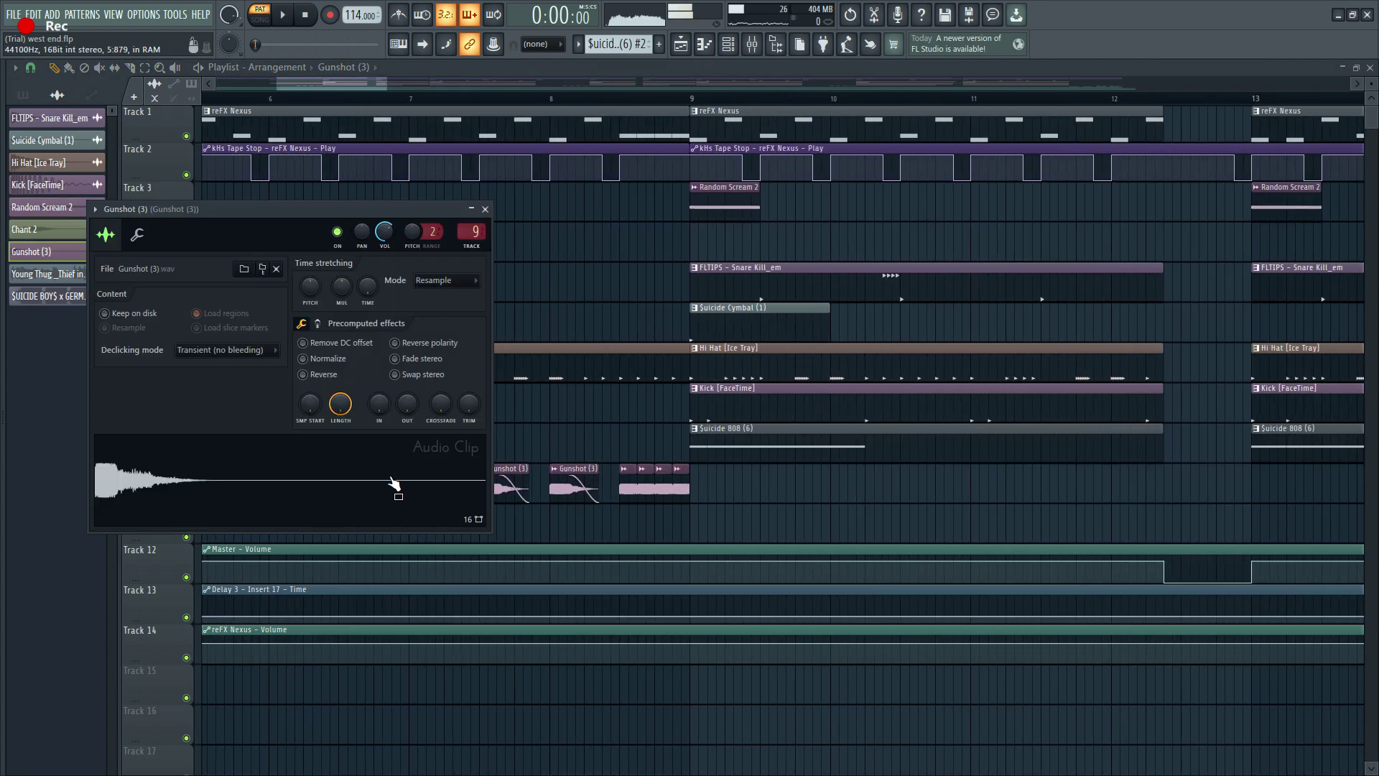
click(487, 208)
Step: Show the audio clip settings of Chant 2 on Track 4, then close them
scroll(440, 298, down, 9)
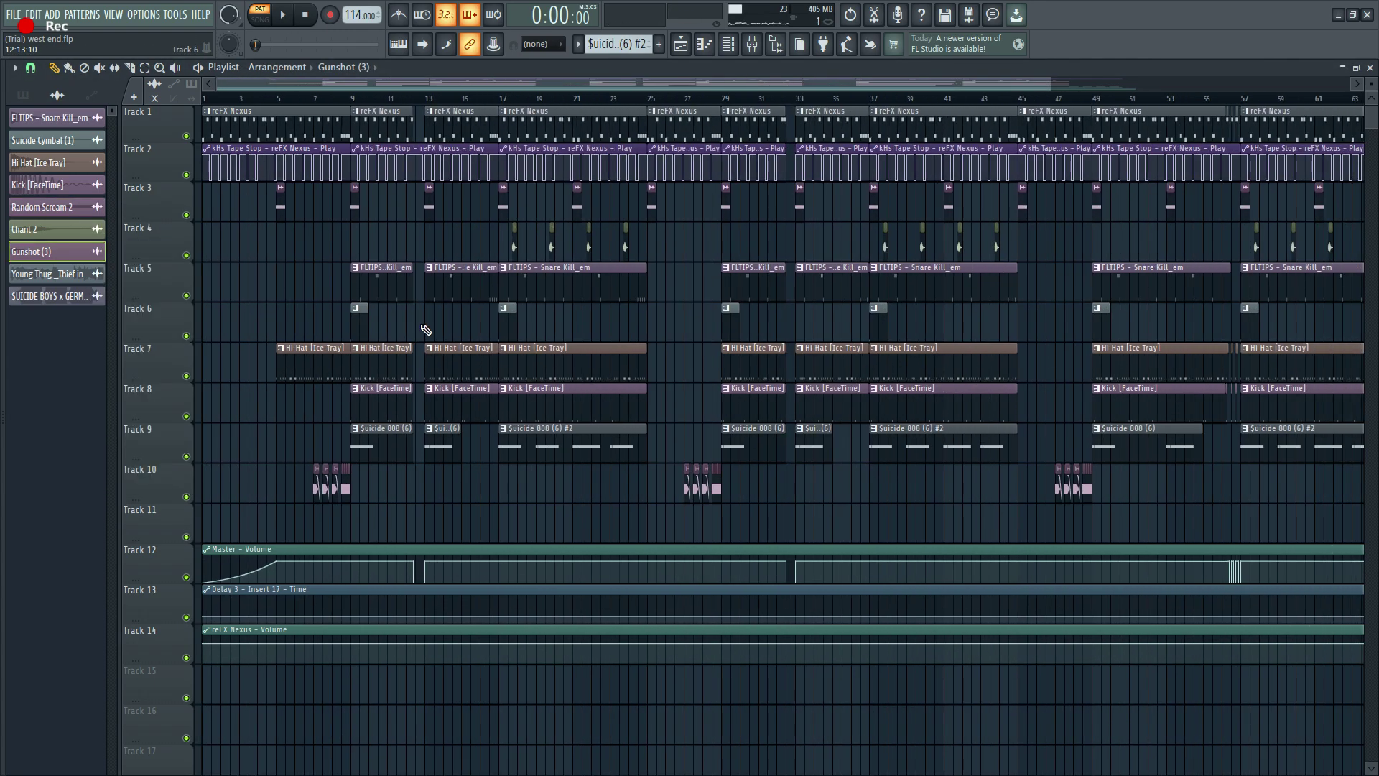
scroll(512, 280, up, 6)
double_click(546, 247)
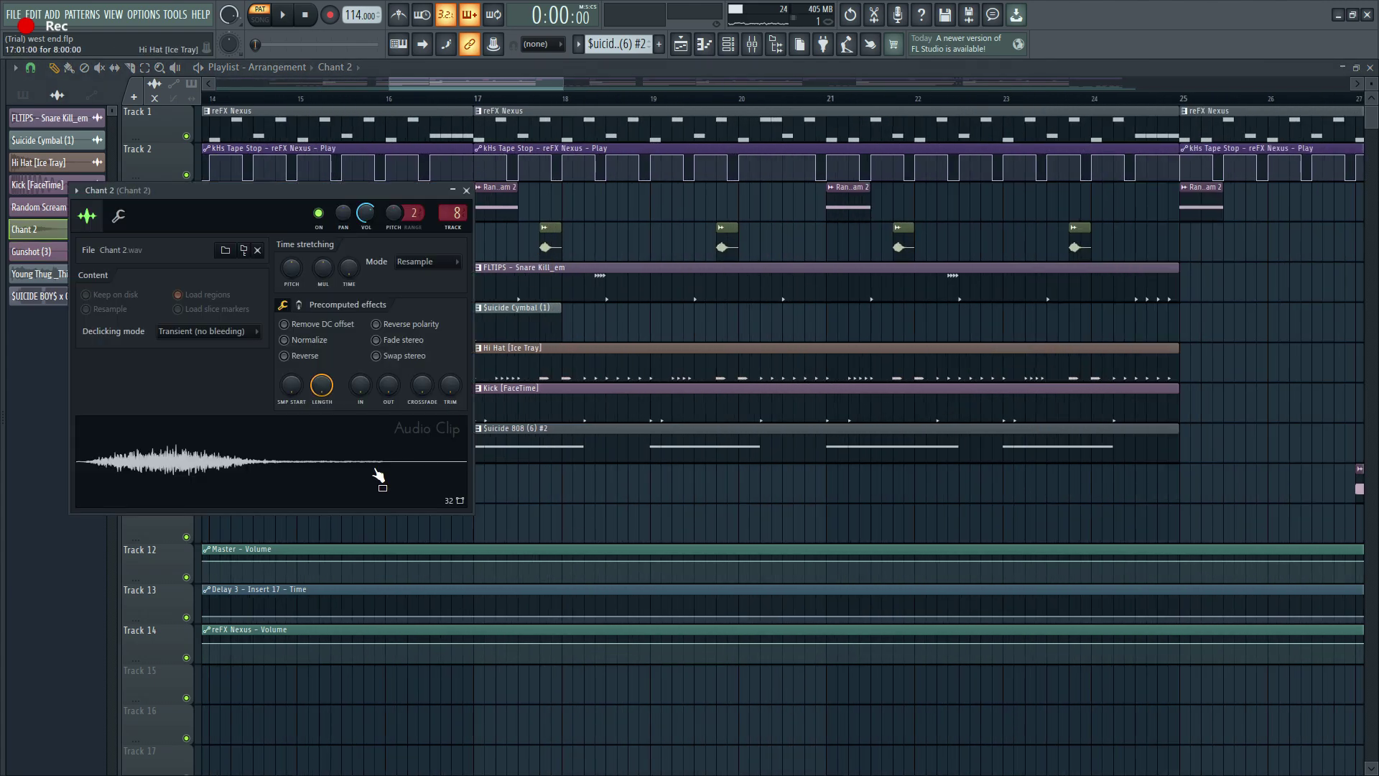
click(465, 191)
Step: Show the audio clip settings of the Young Thug Thief in the Night sample, then close them
scroll(420, 350, down, 10)
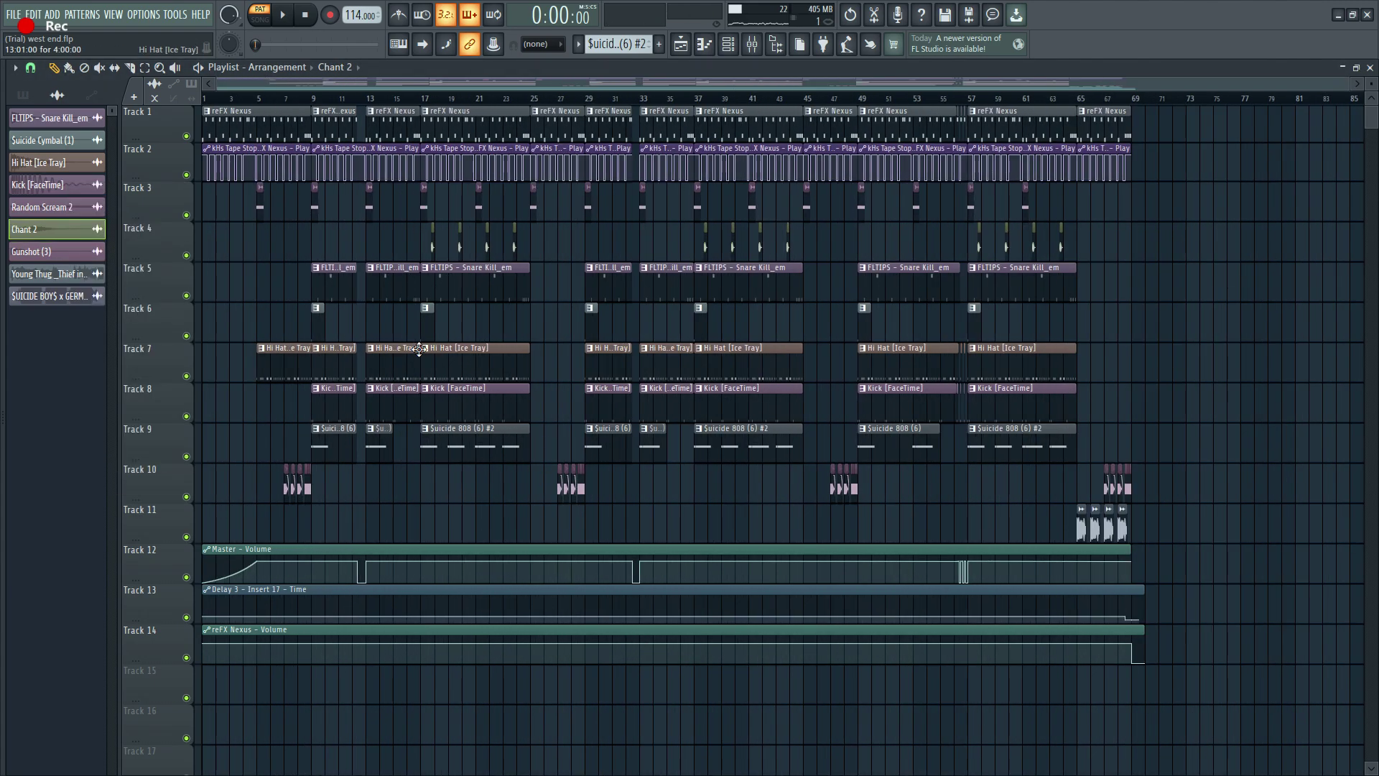
click(75, 278)
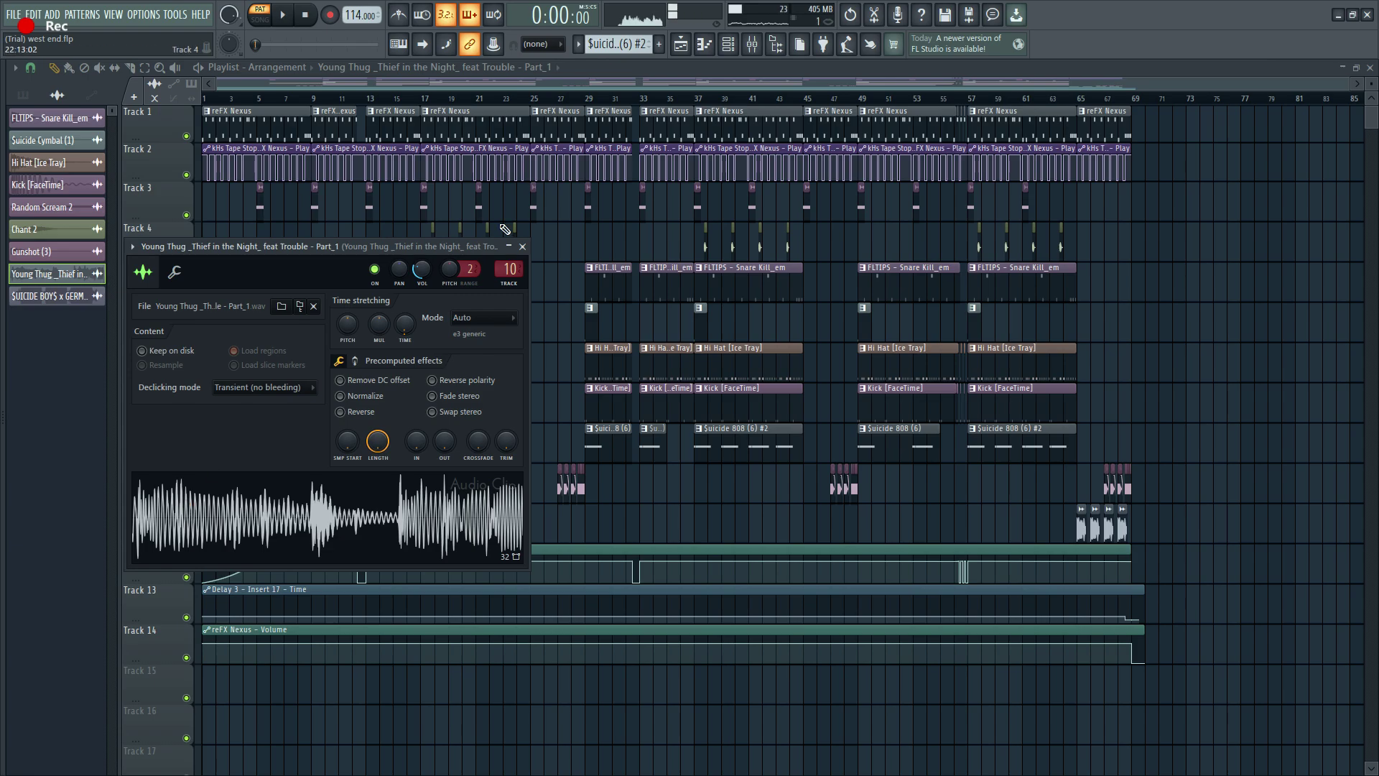
click(523, 247)
Step: Solo the Young Thug vocal clips on Track 11, unmute the delay automation on Track 13 and play the outro from bar 65
scroll(1195, 465, up, 8)
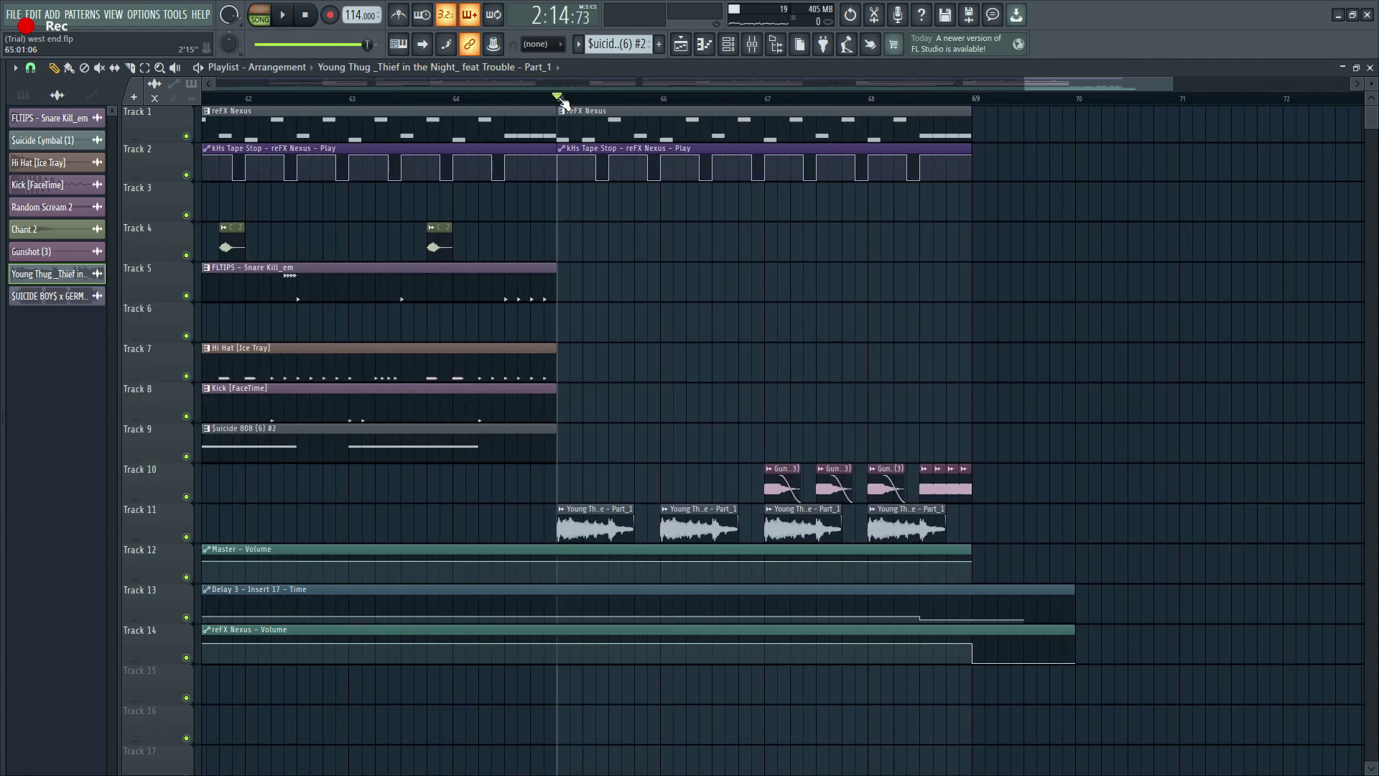
right_click(186, 537)
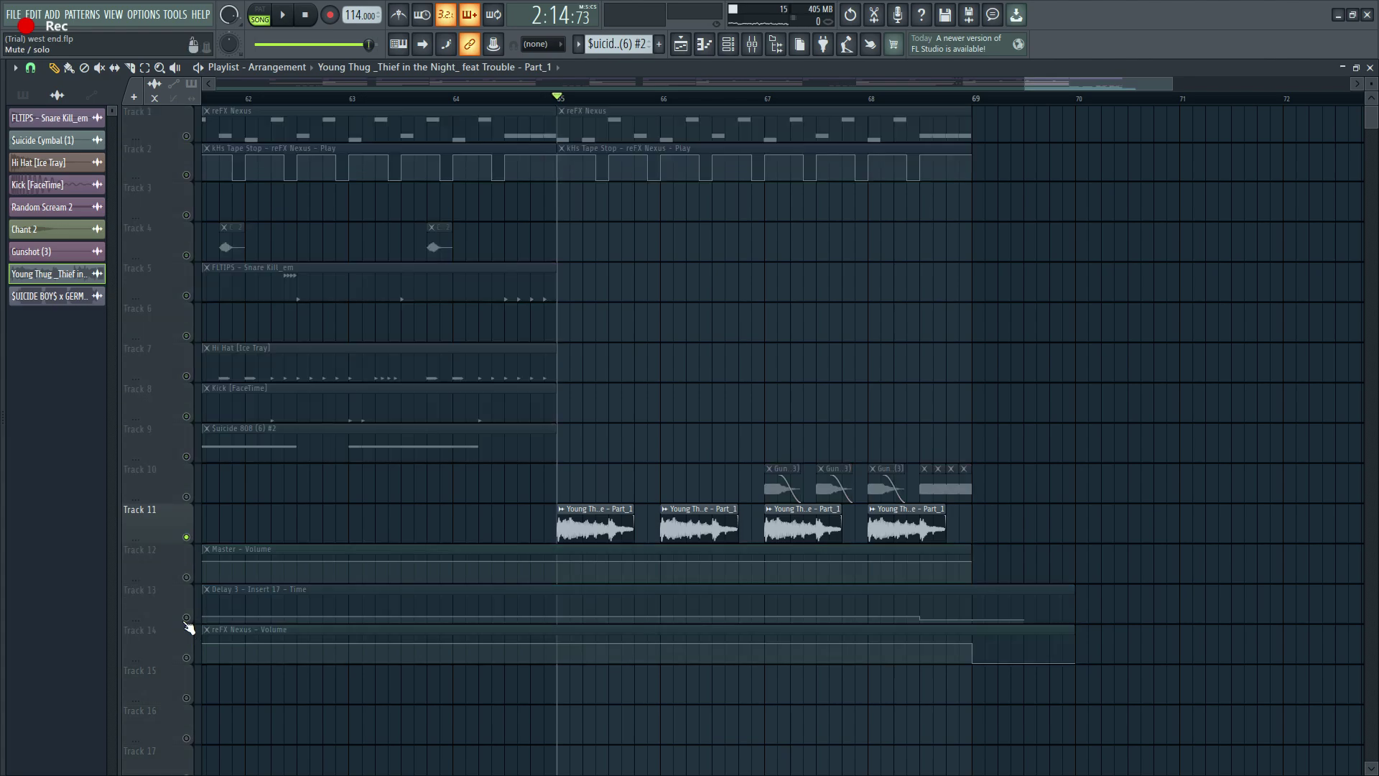
click(186, 619)
scroll(966, 563, up, 2)
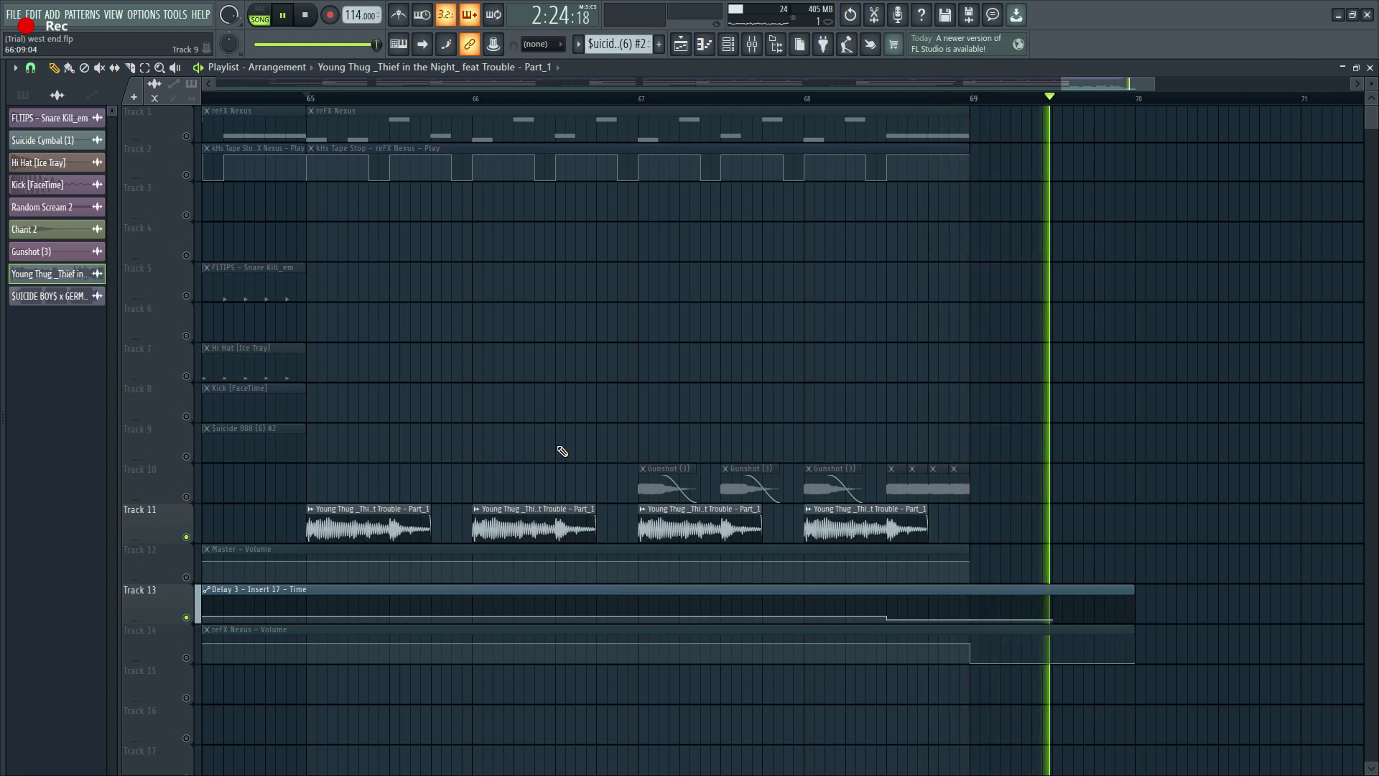
Step: Reactivate all playlist tracks across the full arrangement and list the patterns in the picker
scroll(575, 370, down, 8)
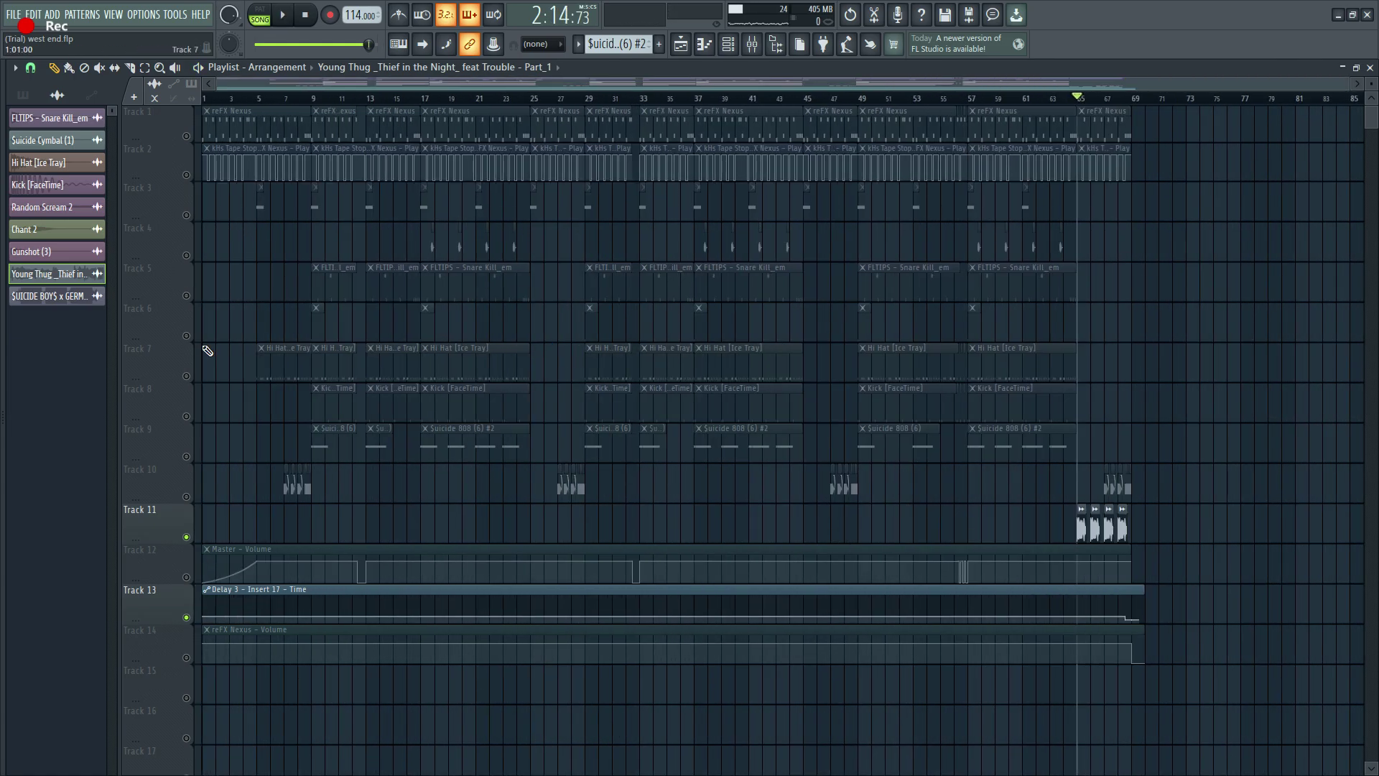
click(33, 97)
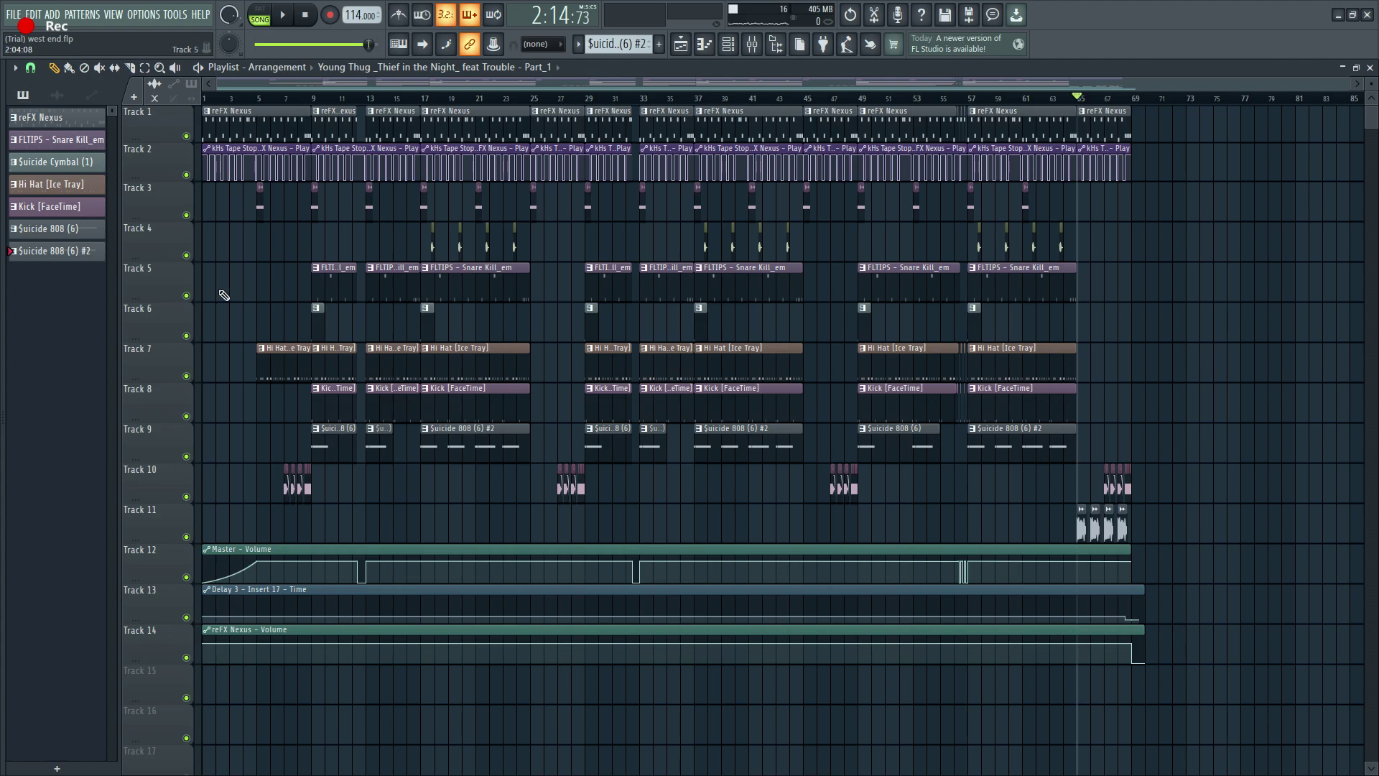